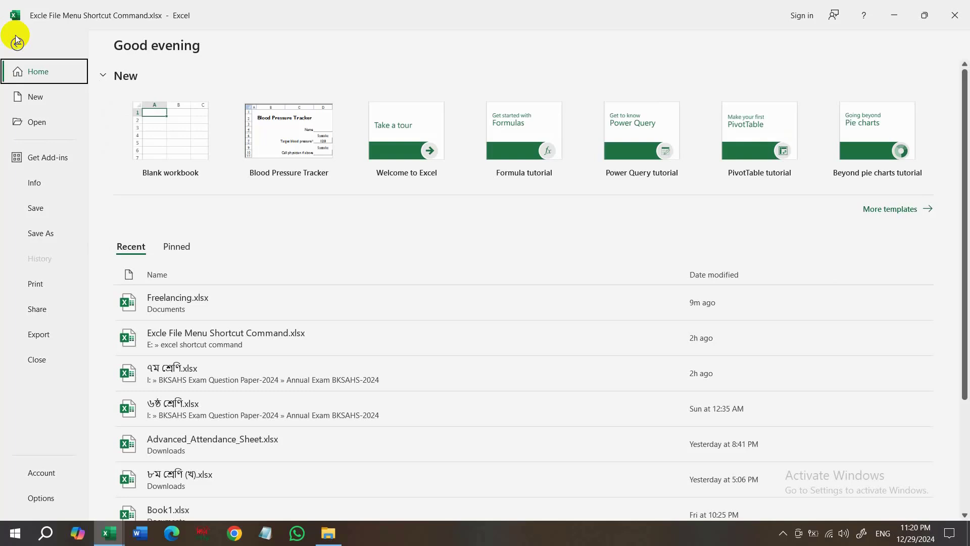
# - Return to the open worksheet and create a new blank workbook
pyautogui.click(17, 42)
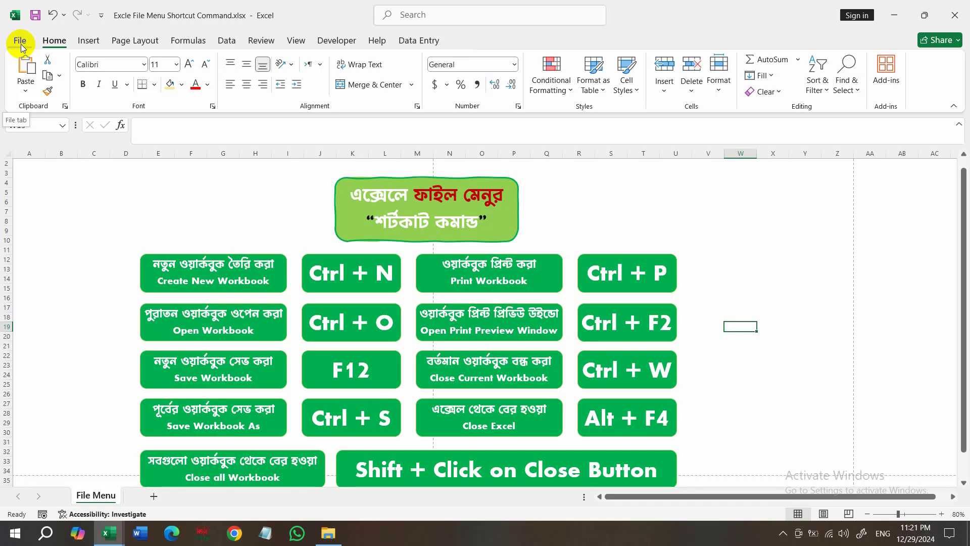
pyautogui.hotkey('ctrl', 'n')
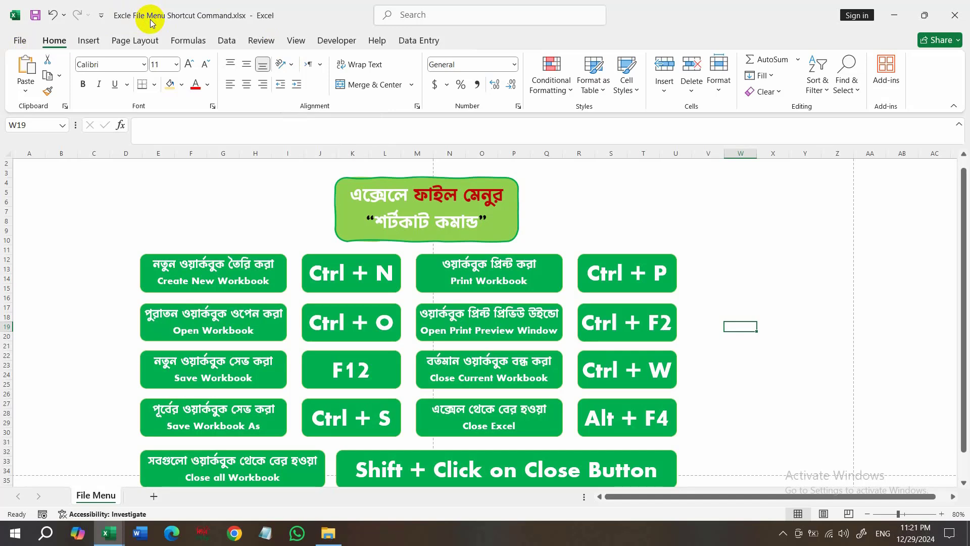
pyautogui.hotkey('ctrl', 'n')
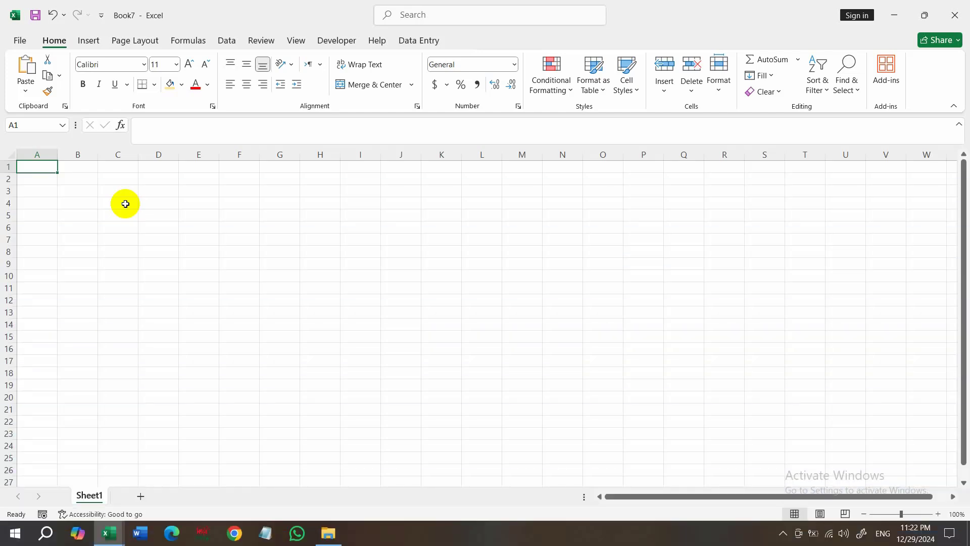
# - Open the existing workbook Freelancing.xlsx from the Documents folder
pyautogui.hotkey('ctrl', 'o')
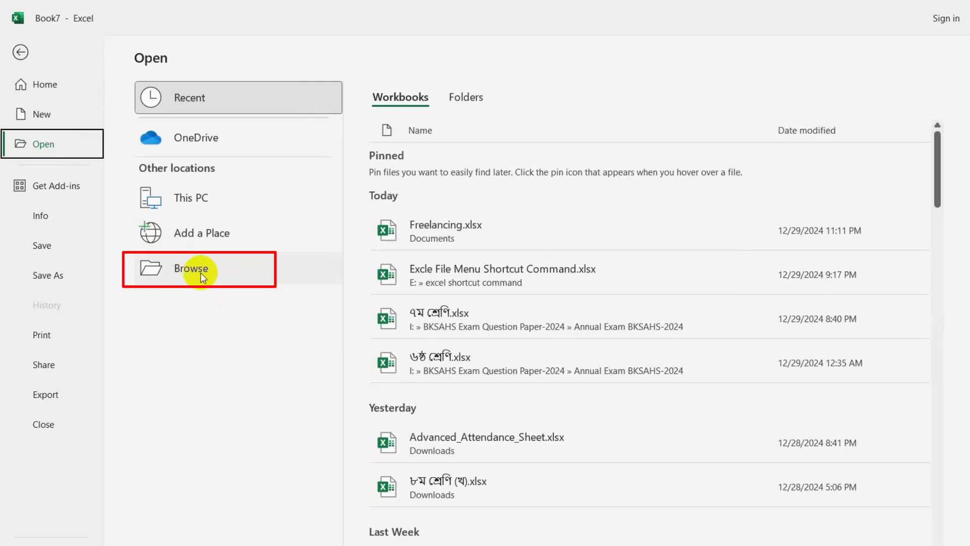
pyautogui.click(197, 272)
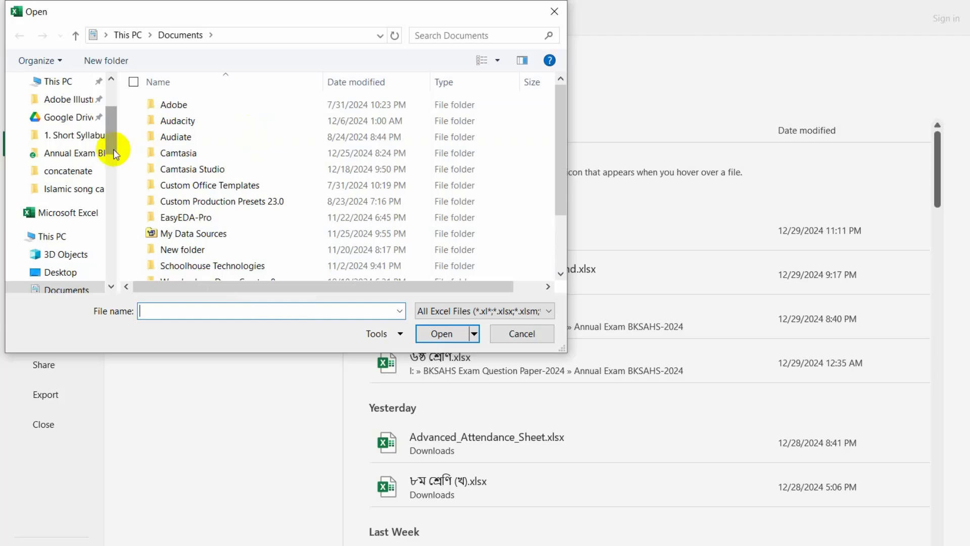
pyautogui.moveTo(113, 149); pyautogui.dragTo(107, 178)
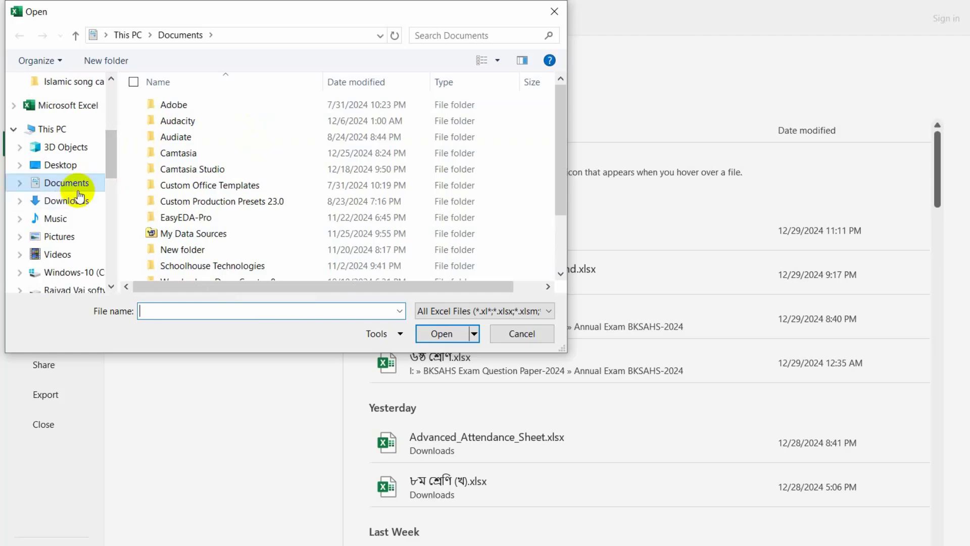
pyautogui.moveTo(559, 119); pyautogui.dragTo(556, 175)
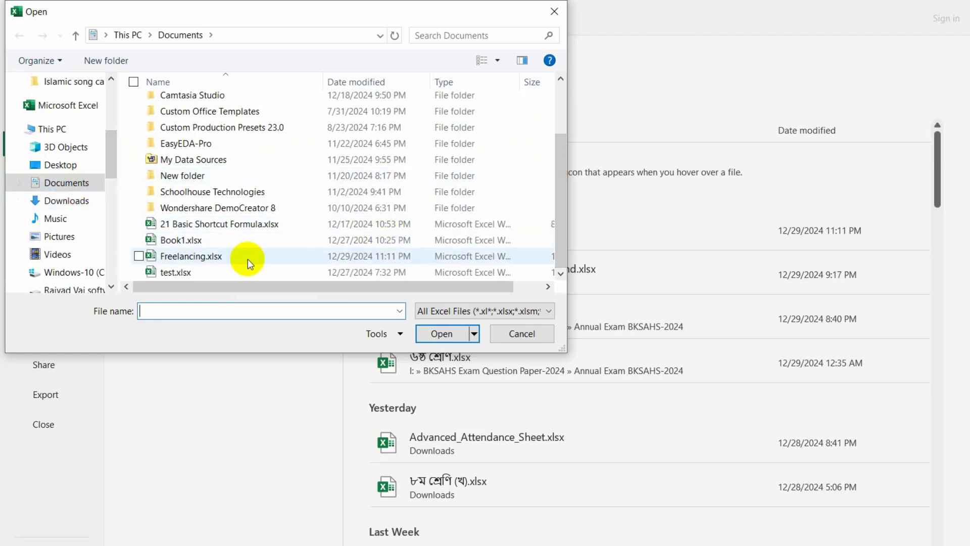
pyautogui.click(201, 257)
pyautogui.click(441, 333)
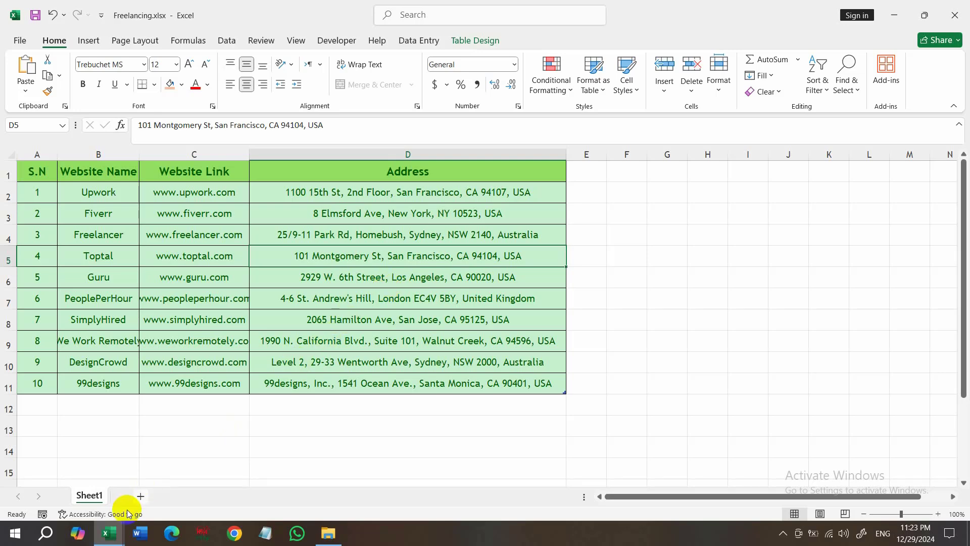
# - Switch to the unsaved Book6 workbook and choose the Documents folder as its Save As location
pyautogui.click(112, 535)
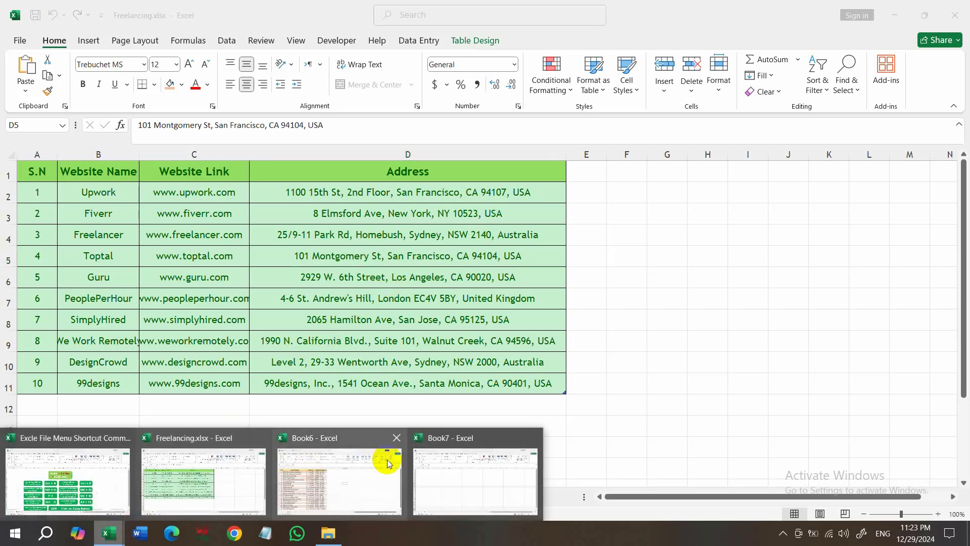
pyautogui.click(377, 472)
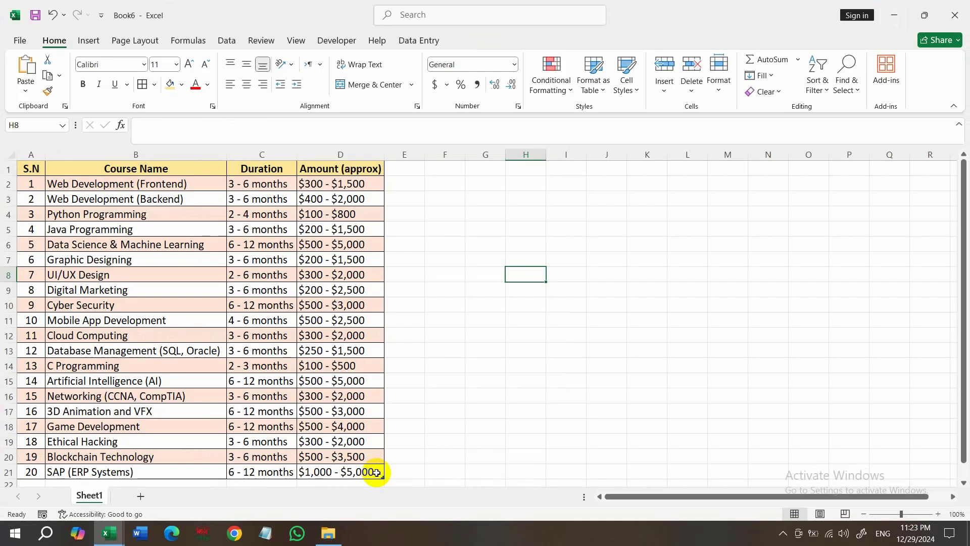
pyautogui.press('F12')
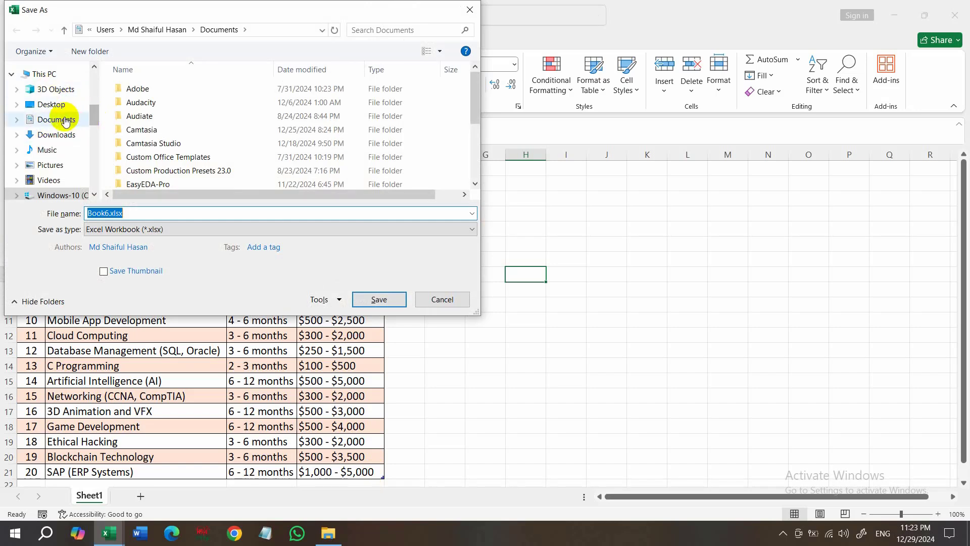
pyautogui.click(95, 122)
pyautogui.moveTo(95, 122); pyautogui.dragTo(94, 137)
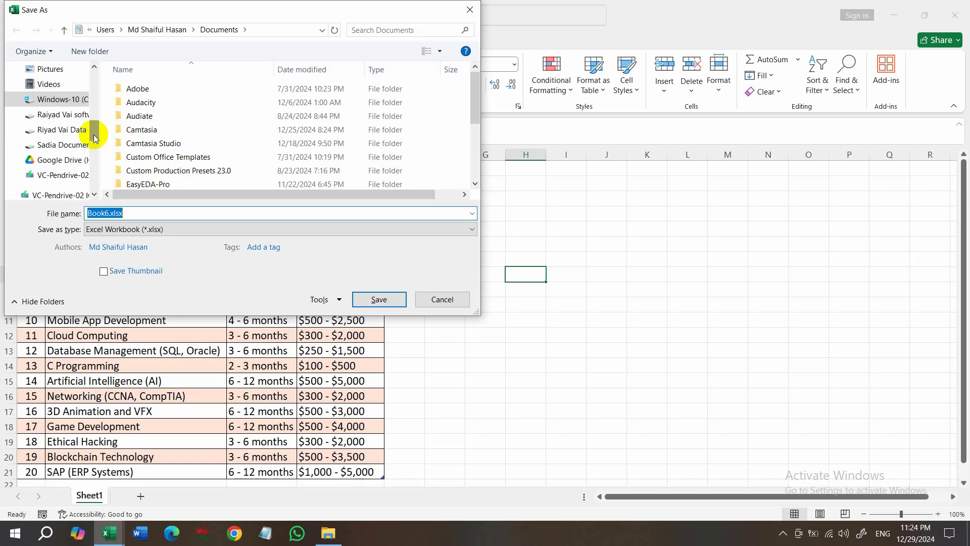
pyautogui.moveTo(94, 136); pyautogui.dragTo(94, 116)
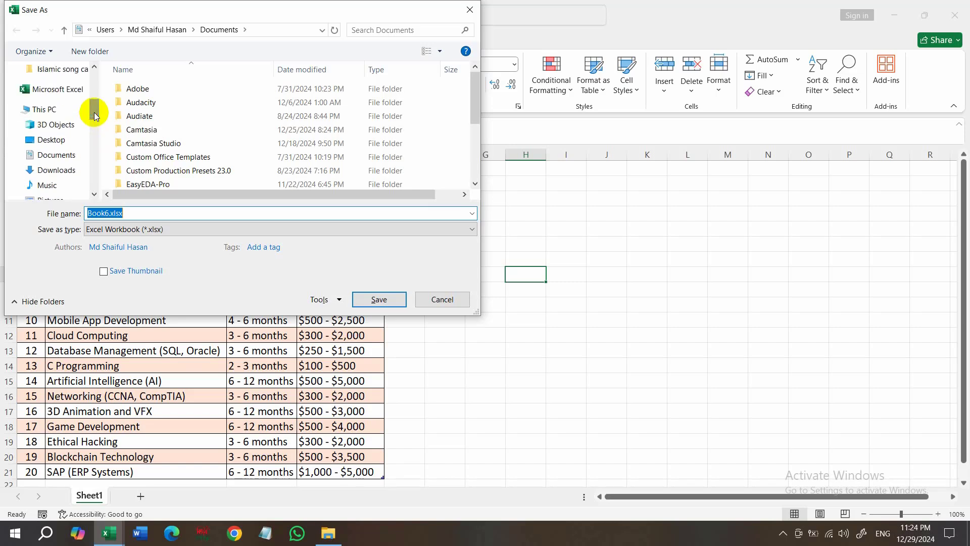
pyautogui.click(46, 157)
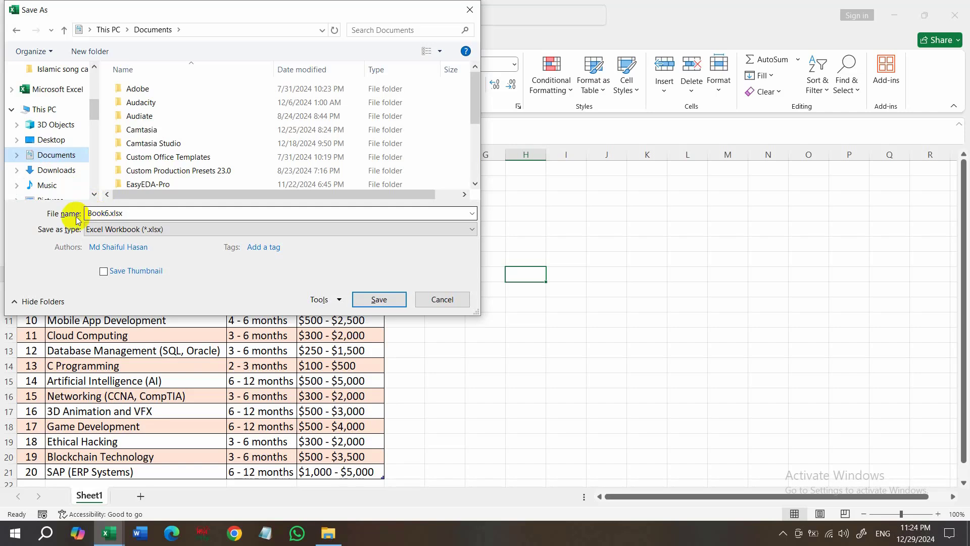
# - Name the workbook Computer Course List and save it as an Excel Workbook (*.xlsx)
pyautogui.click(129, 212)
pyautogui.doubleClick(134, 216)
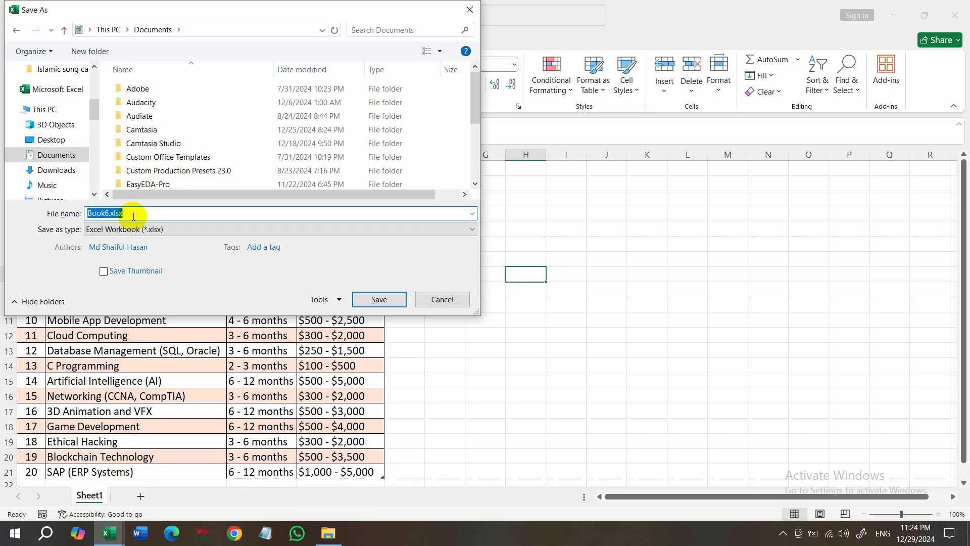
pyautogui.write('Comput')
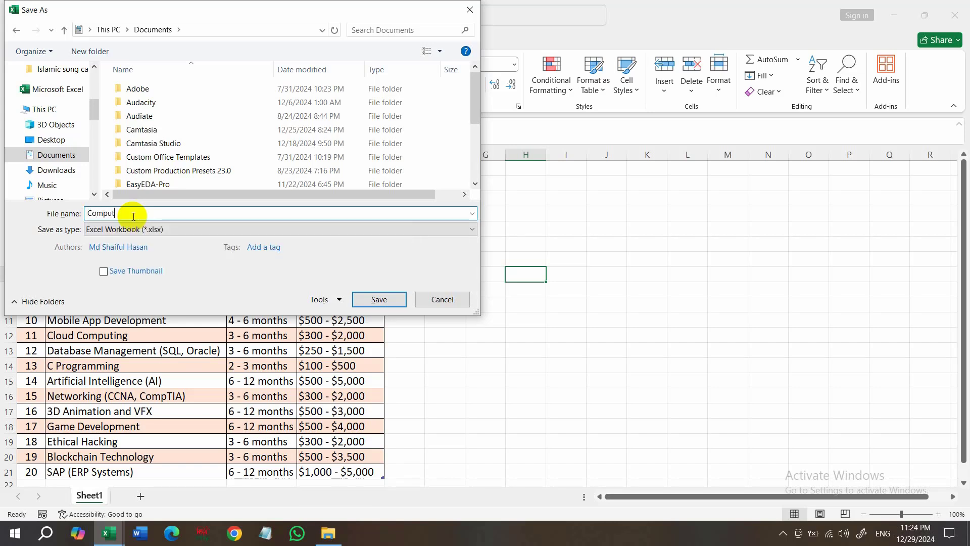
pyautogui.write('er Cou')
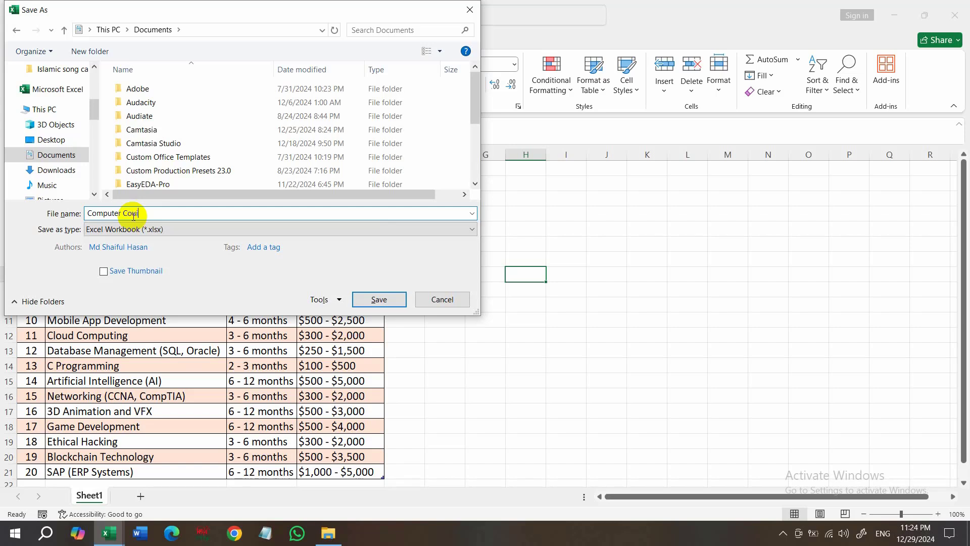
pyautogui.write('rse List')
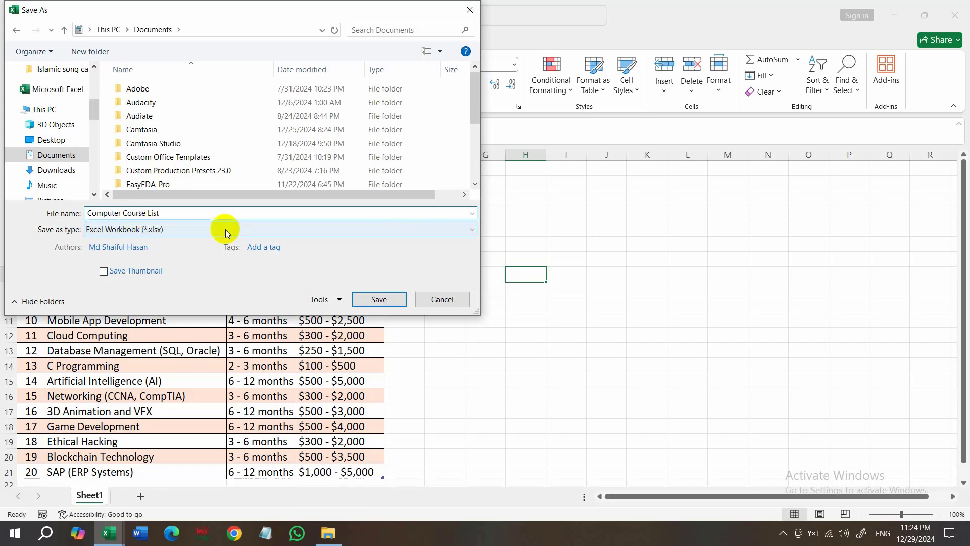
pyautogui.click(377, 301)
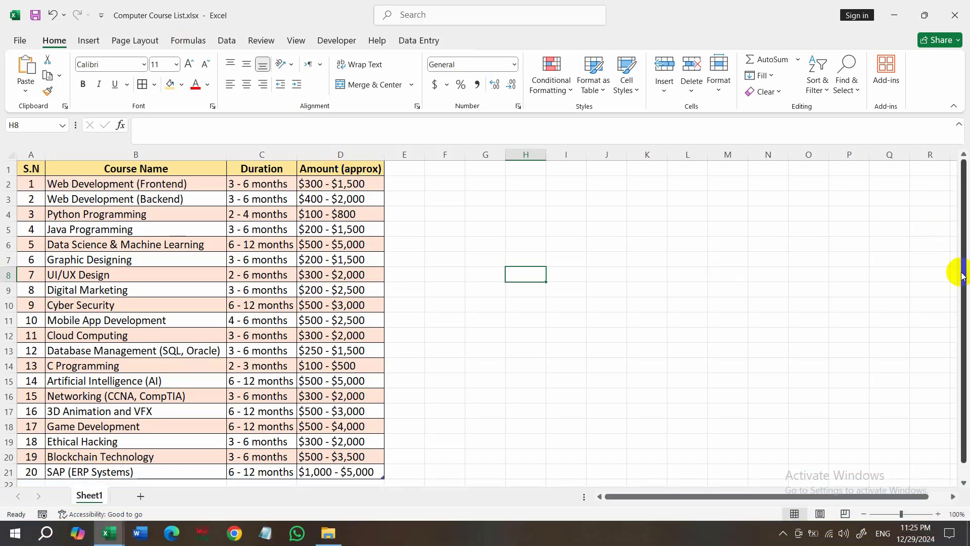
pyautogui.hotkey('ctrl', 's')
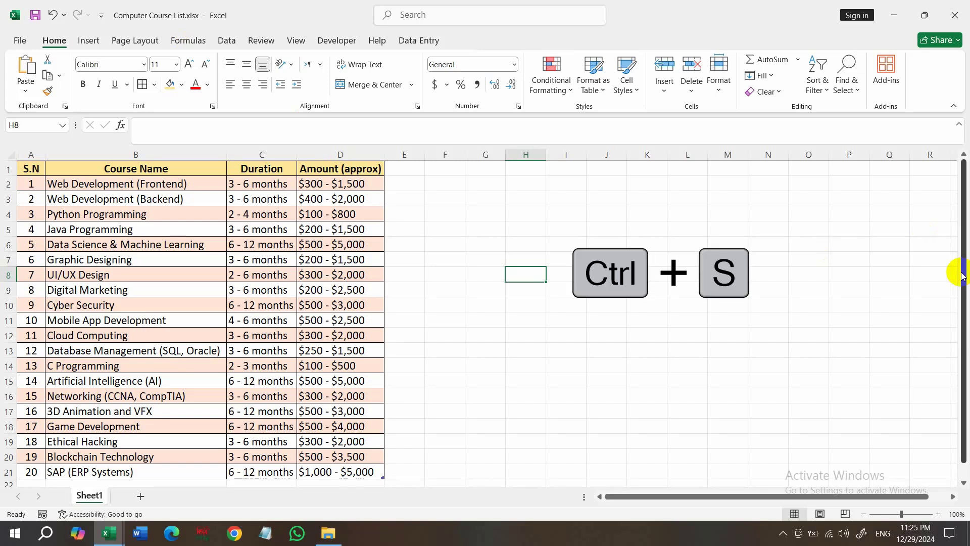
# - Copy the Blockchain Technology row of the course table into the empty row 22 directly below the table
pyautogui.moveTo(959, 275); pyautogui.dragTo(950, 380)
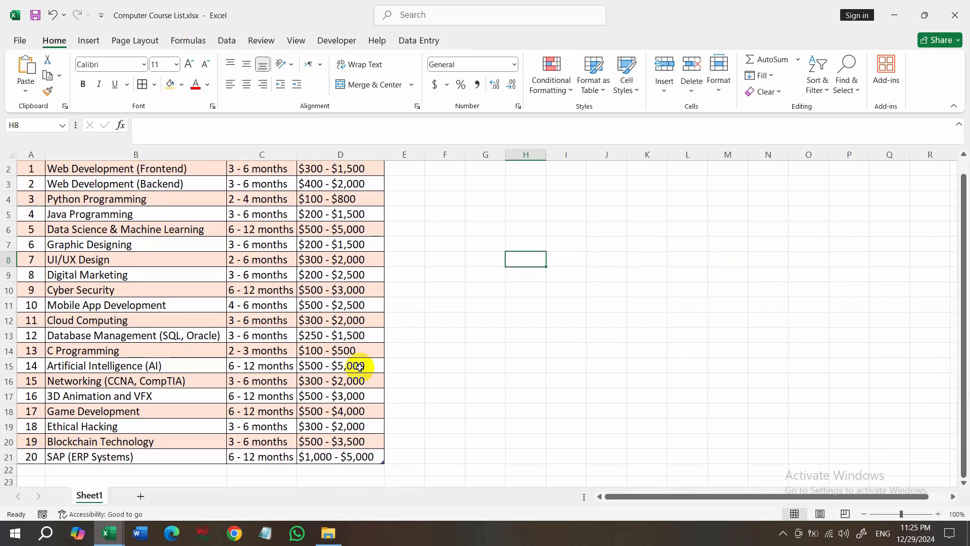
pyautogui.click(29, 469)
pyautogui.moveTo(27, 458); pyautogui.dragTo(331, 462)
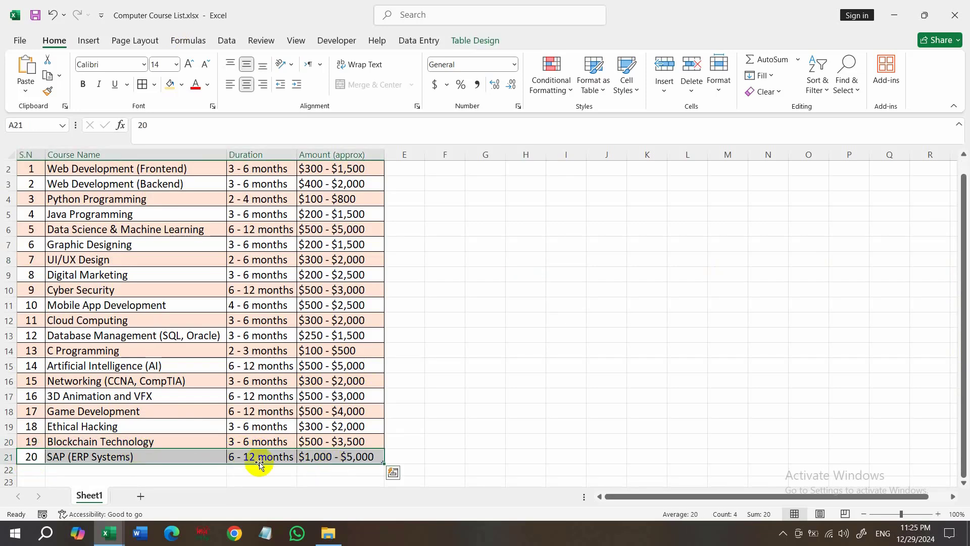
pyautogui.moveTo(20, 438); pyautogui.dragTo(344, 448)
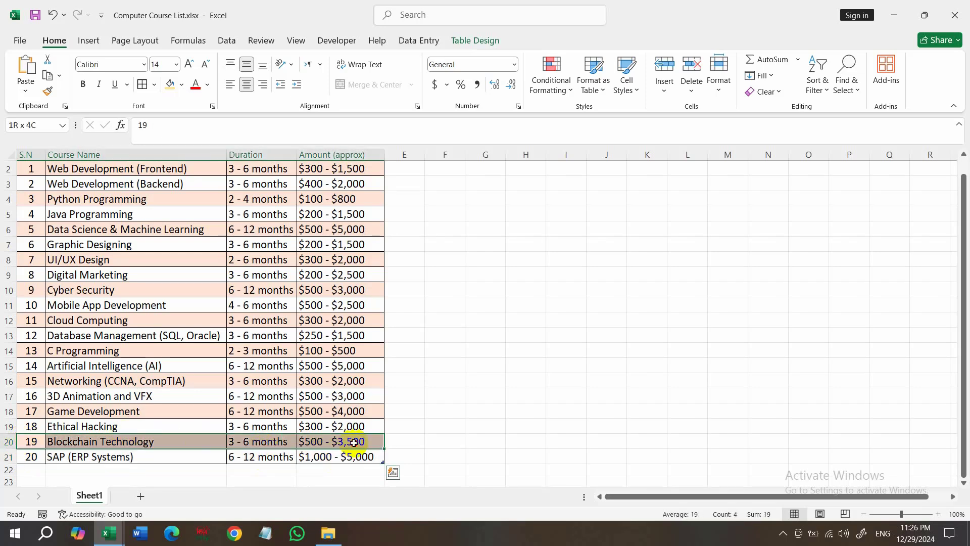
pyautogui.hotkey('ctrl', 'c')
pyautogui.click(36, 473)
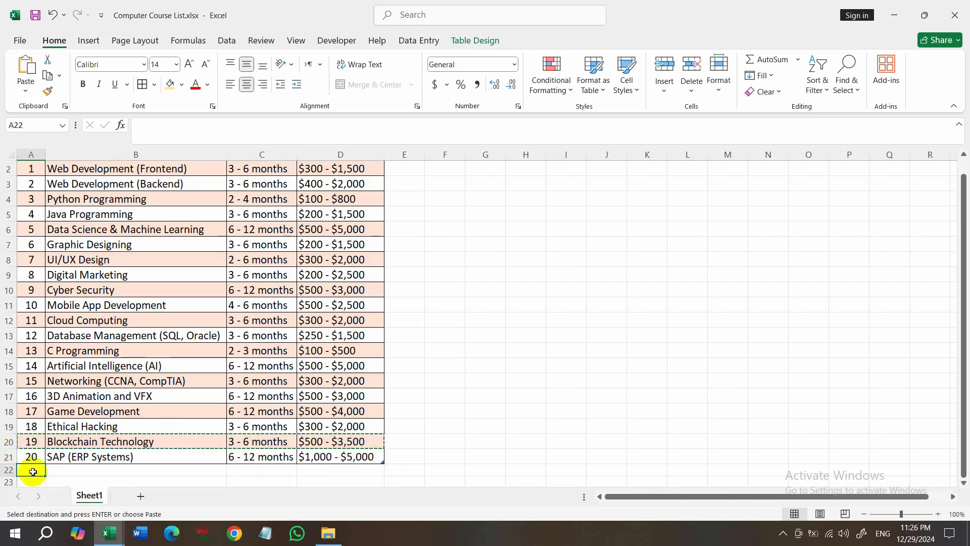
pyautogui.hotkey('ctrl', 'v')
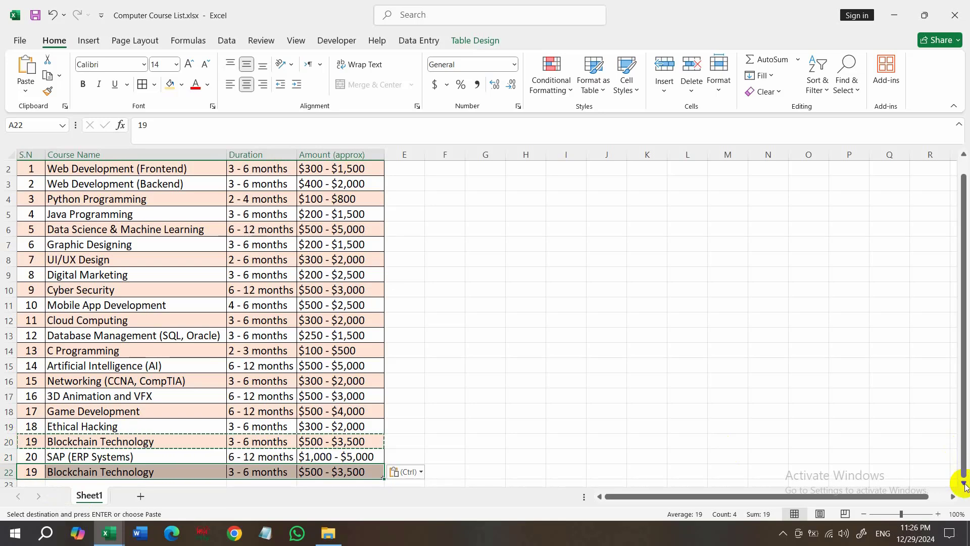
# - Change the pasted row 22 to serial number 21 and course name Autocad
pyautogui.scroll(-1, 963, 483)
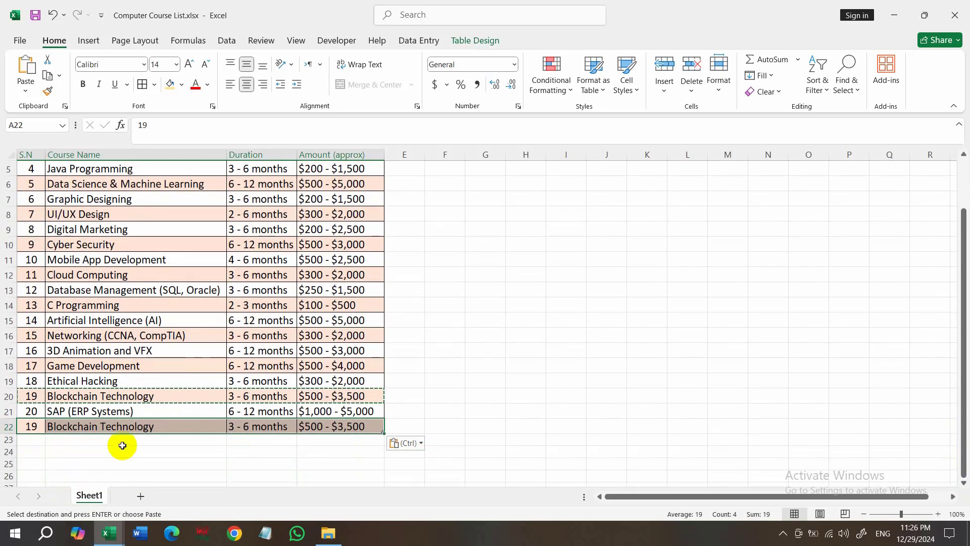
pyautogui.click(43, 426)
pyautogui.press('Escape')
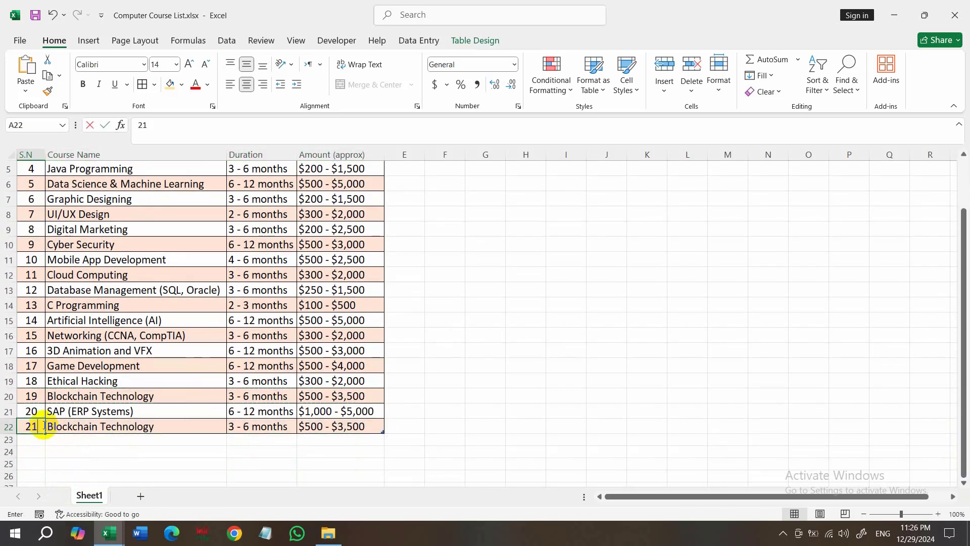
pyautogui.write('21')
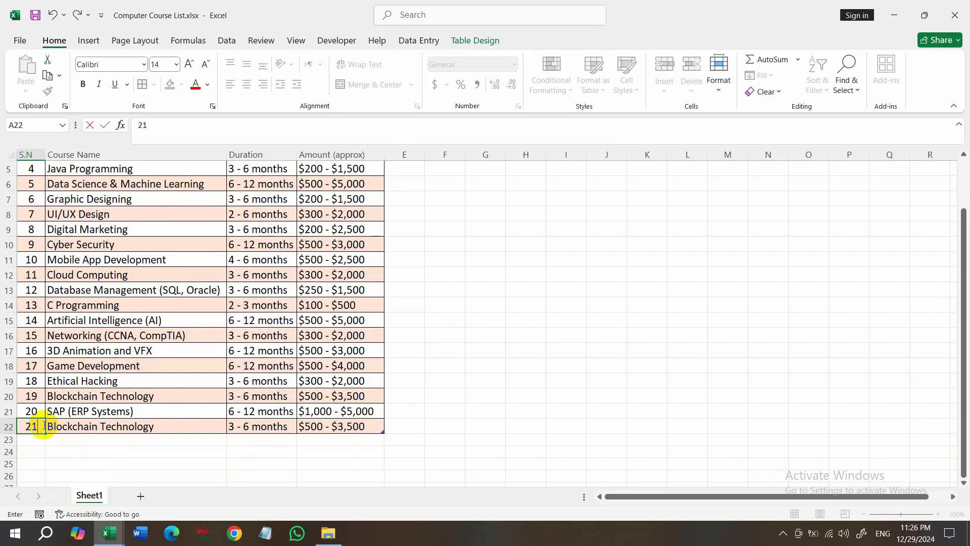
pyautogui.press('Tab')
pyautogui.write('Auto')
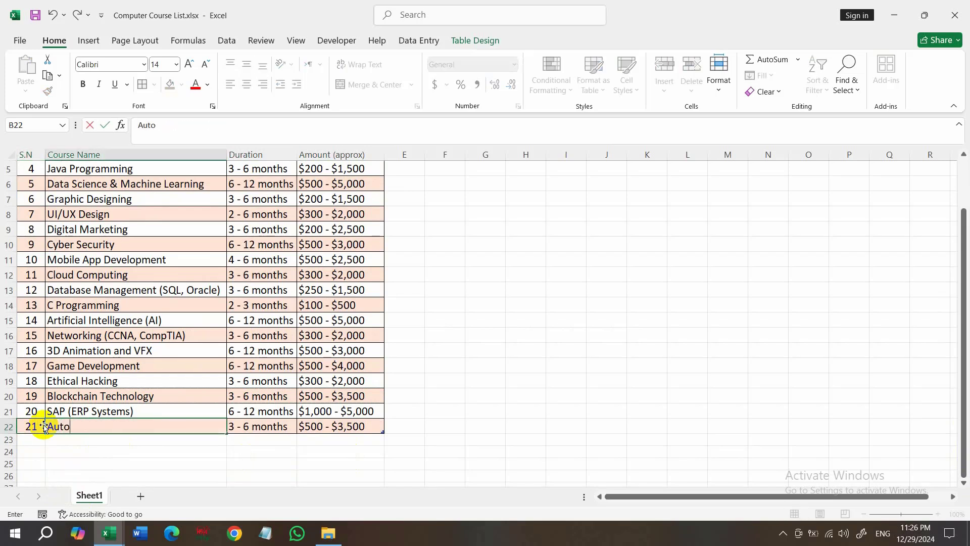
pyautogui.write('cad')
pyautogui.press('Tab')
pyautogui.press('Tab')
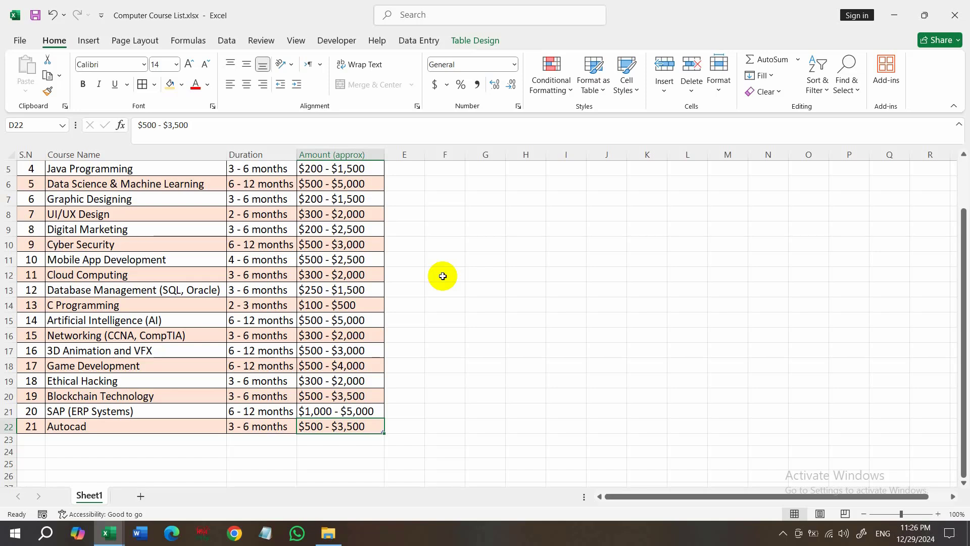
pyautogui.click(958, 25)
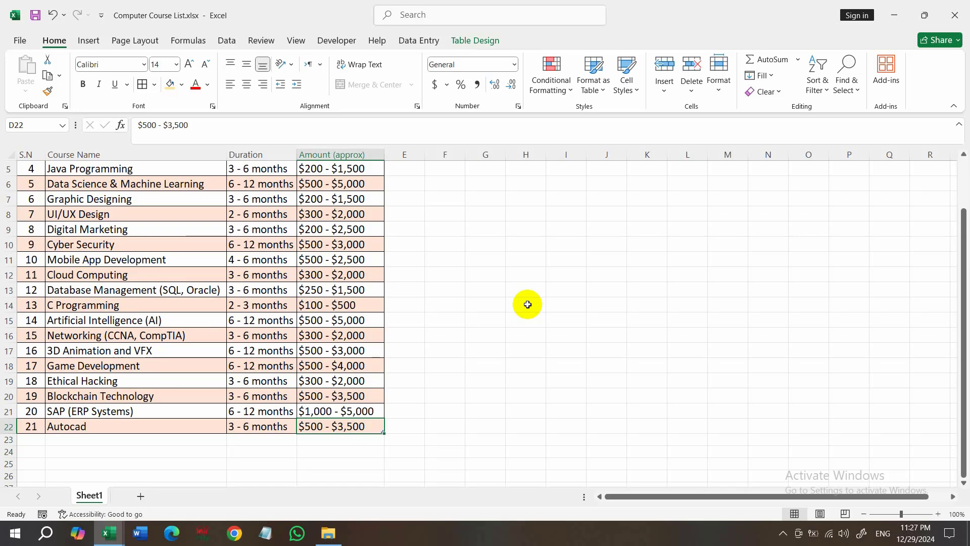
# - View the print preview of the Computer Course List workbook and that of Freelancing.xlsx
pyautogui.hotkey('ctrl', 'p')
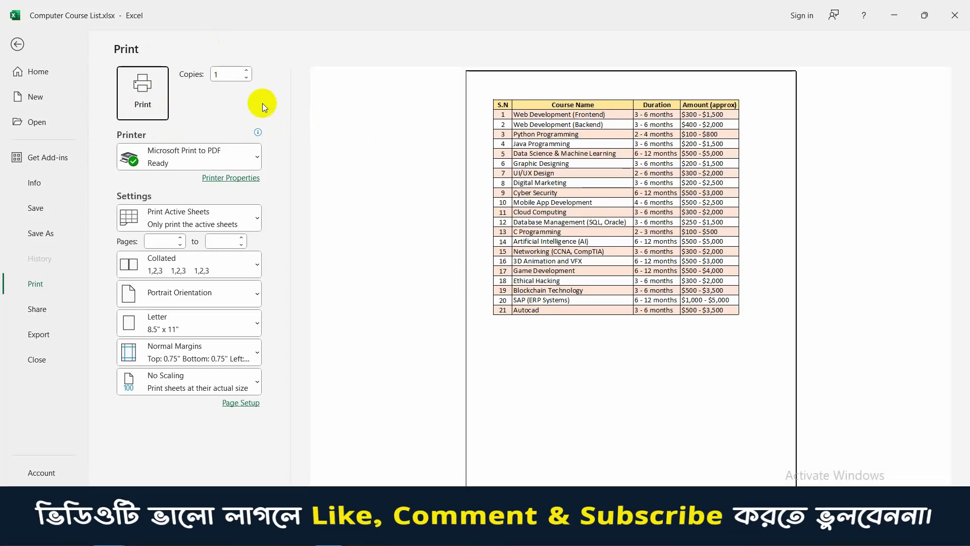
pyautogui.click(15, 44)
pyautogui.moveTo(109, 538)
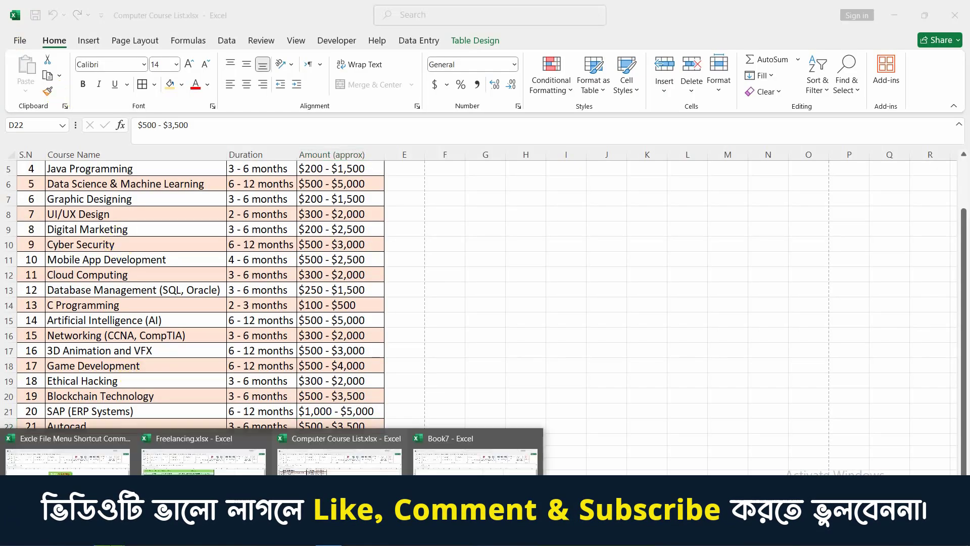
pyautogui.moveTo(183, 470)
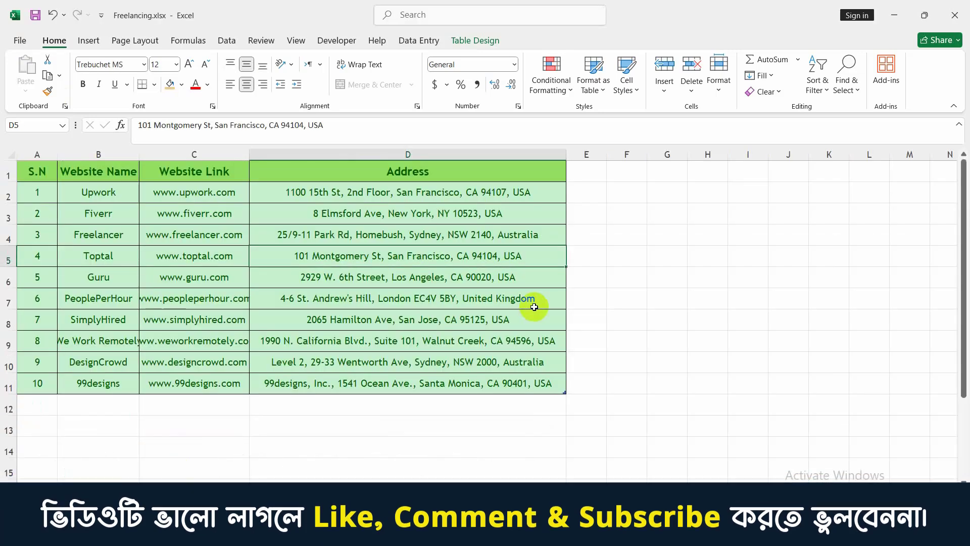
pyautogui.hotkey('ctrl', 'p')
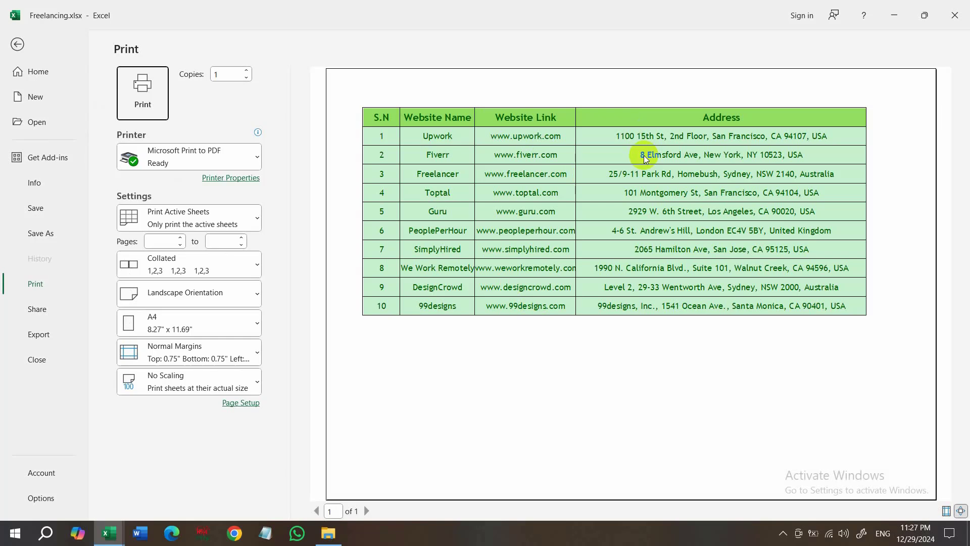
# - View the print preview of Freelancing.xlsx again, return to the worksheet and dismiss the Text Options pane
pyautogui.click(17, 44)
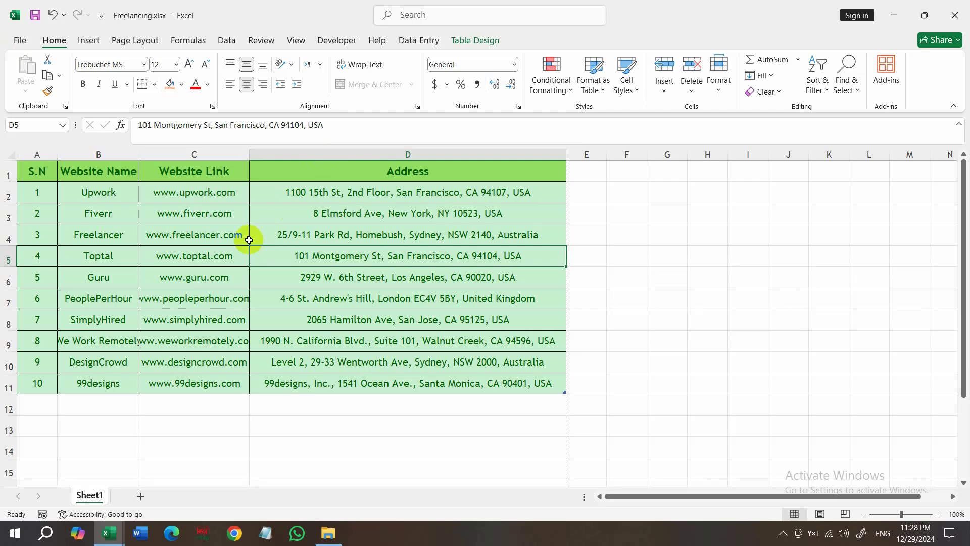
pyautogui.hotkey('ctrl', 'F2')
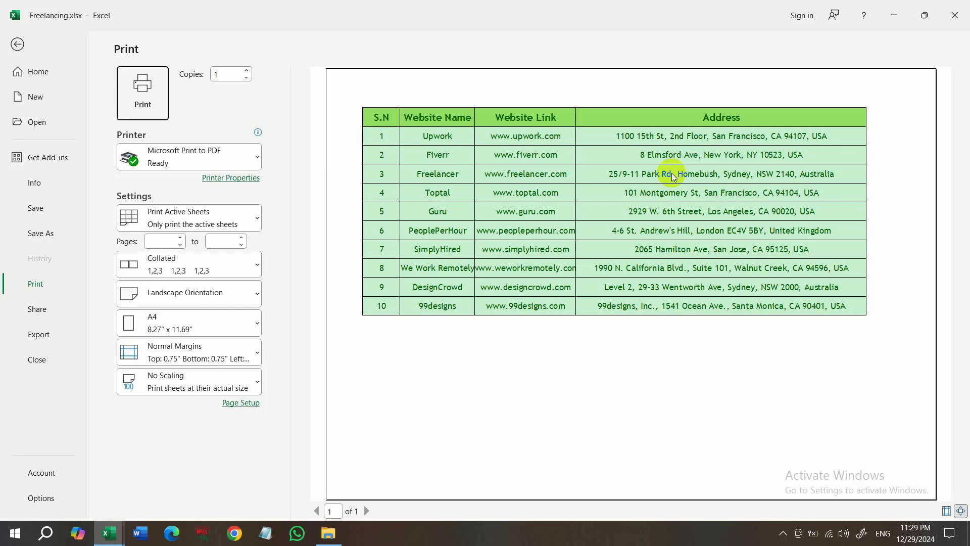
pyautogui.click(17, 45)
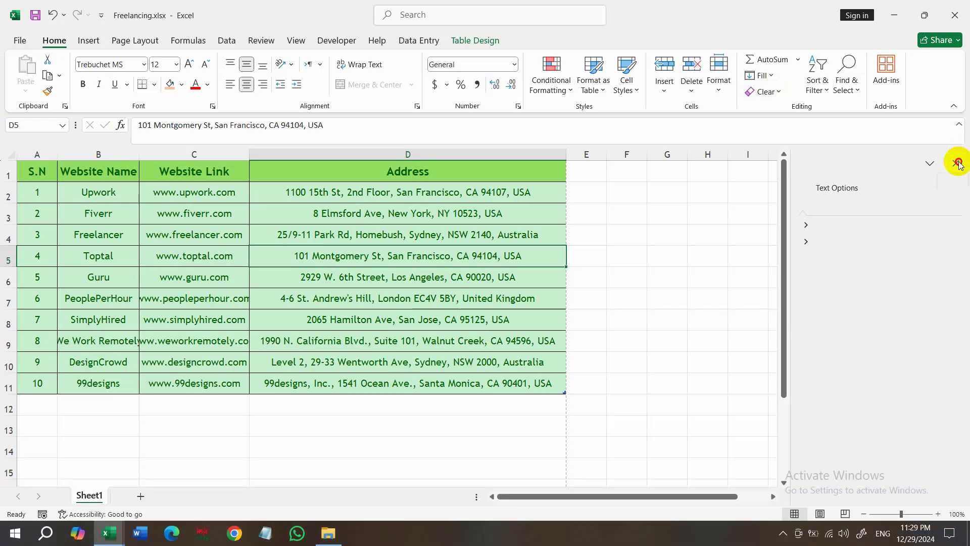
pyautogui.click(958, 163)
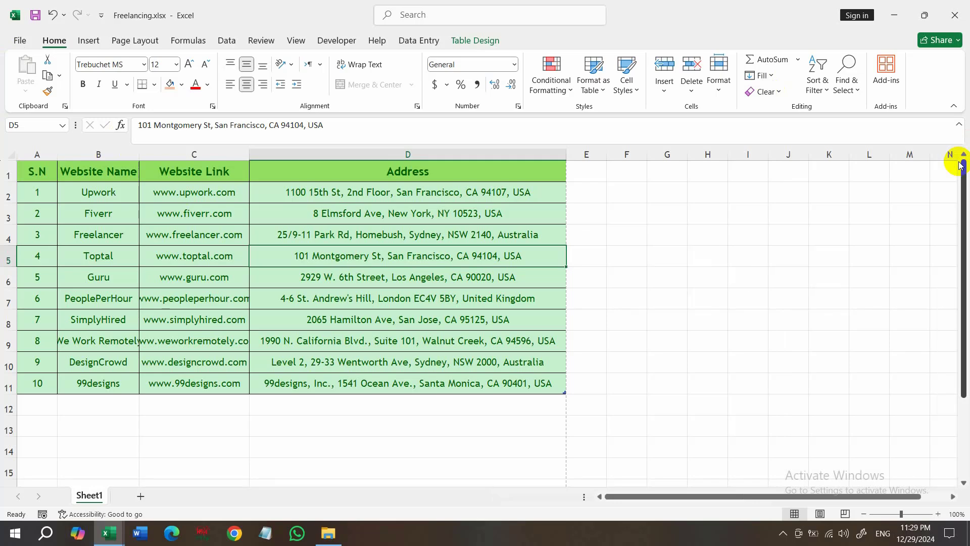
# - Close Freelancing.xlsx, Computer Course List.xlsx and the blank Book7 workbook, keeping the File Menu shortcut workbook open
pyautogui.hotkey('ctrl', 'w')
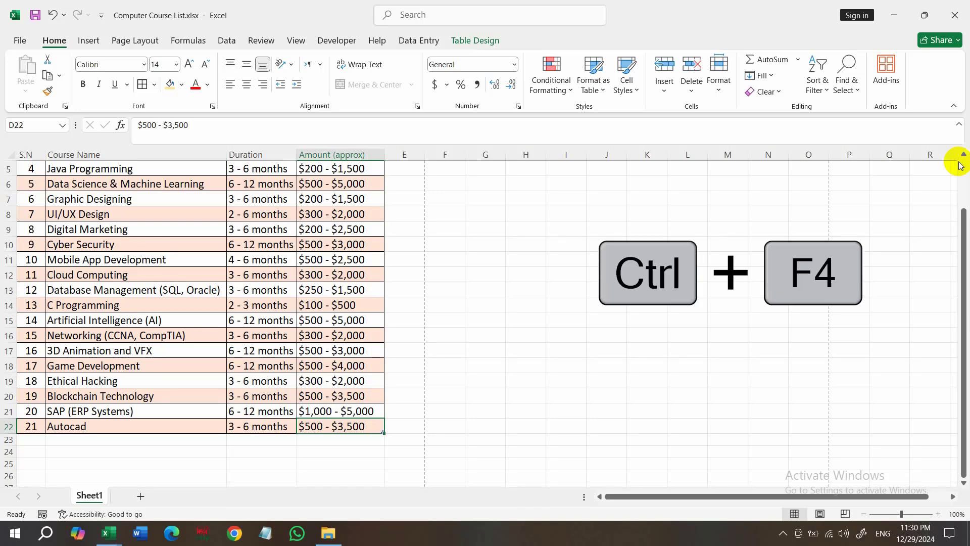
pyautogui.hotkey('ctrl', 'F4')
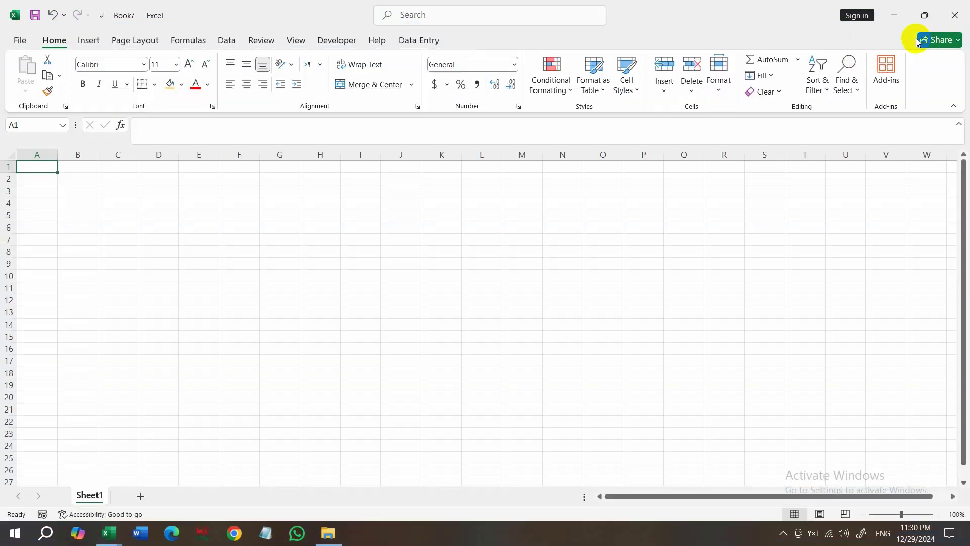
pyautogui.click(953, 16)
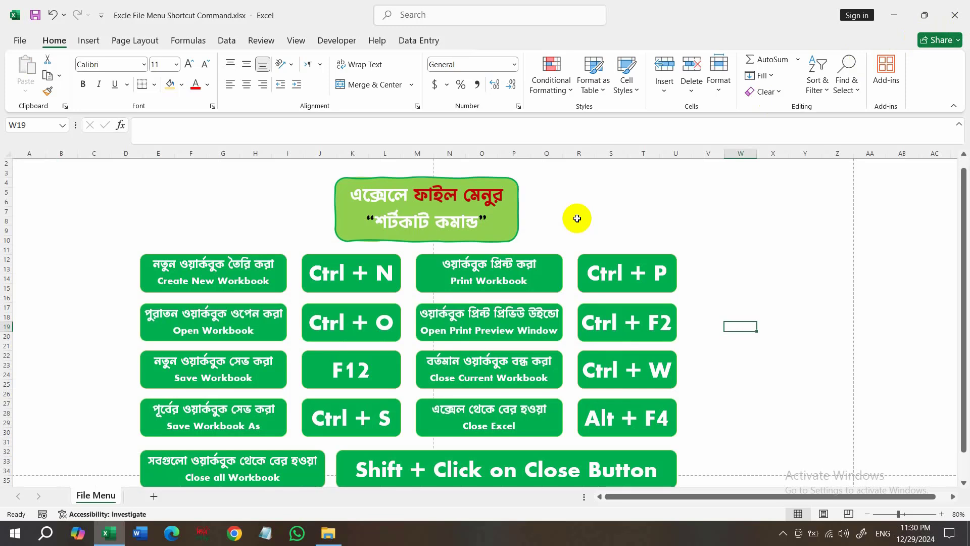
# - Restart Excel, dismiss the missing add-in message, maximize the window and open the recent workbook Computer Course List.xlsx
pyautogui.click(113, 541)
pyautogui.click(114, 541)
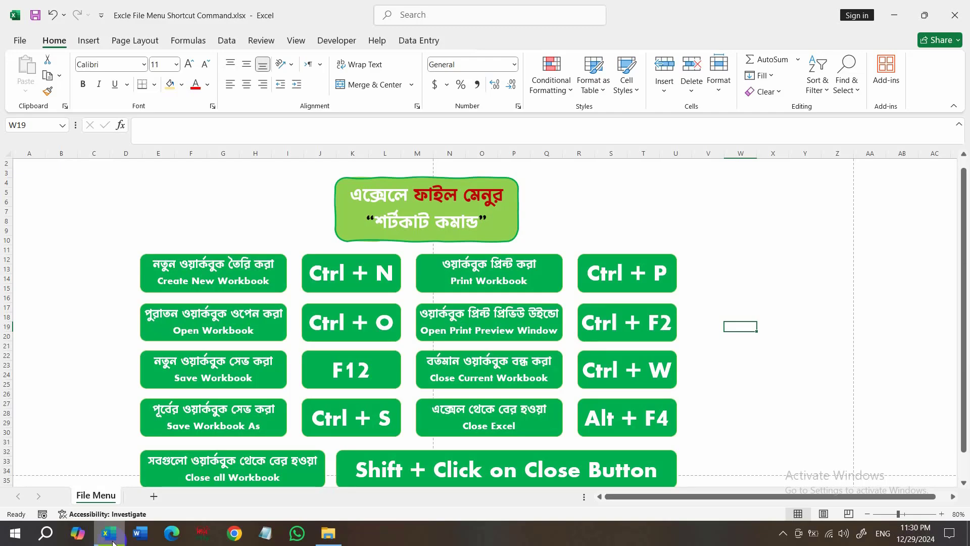
pyautogui.click(109, 533)
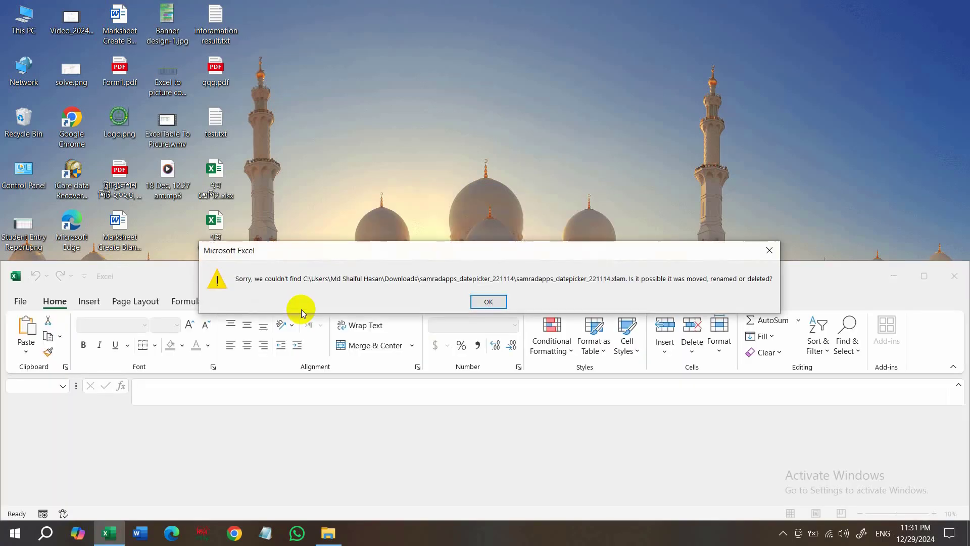
pyautogui.click(487, 302)
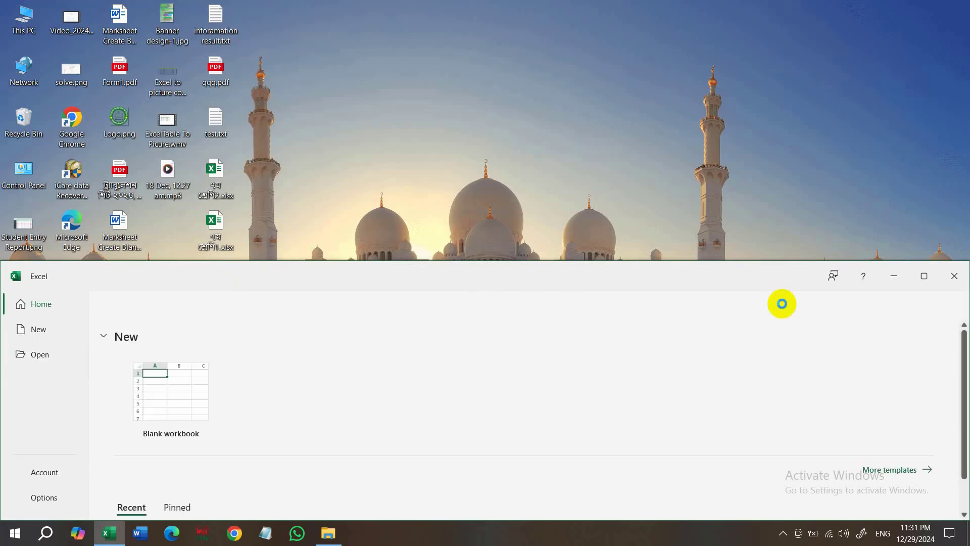
pyautogui.click(920, 281)
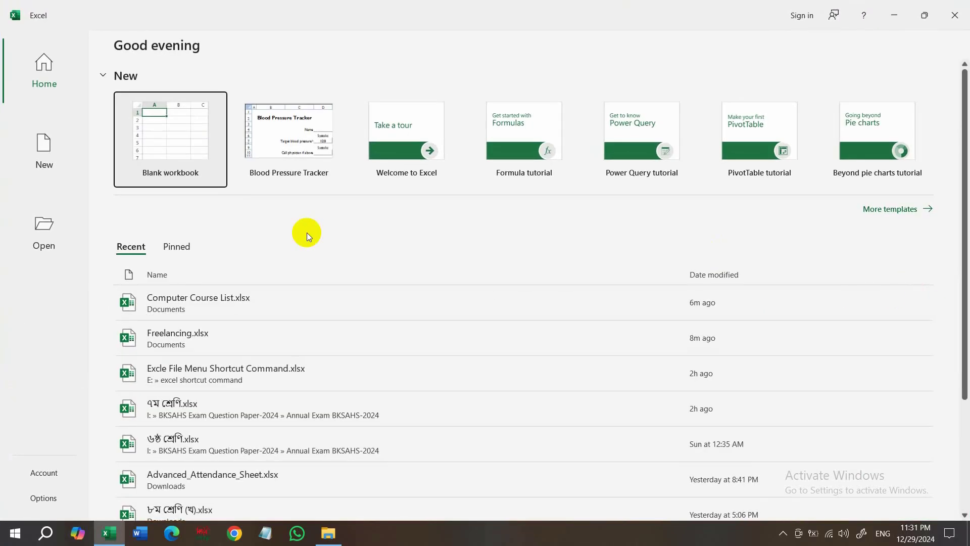
pyautogui.click(207, 303)
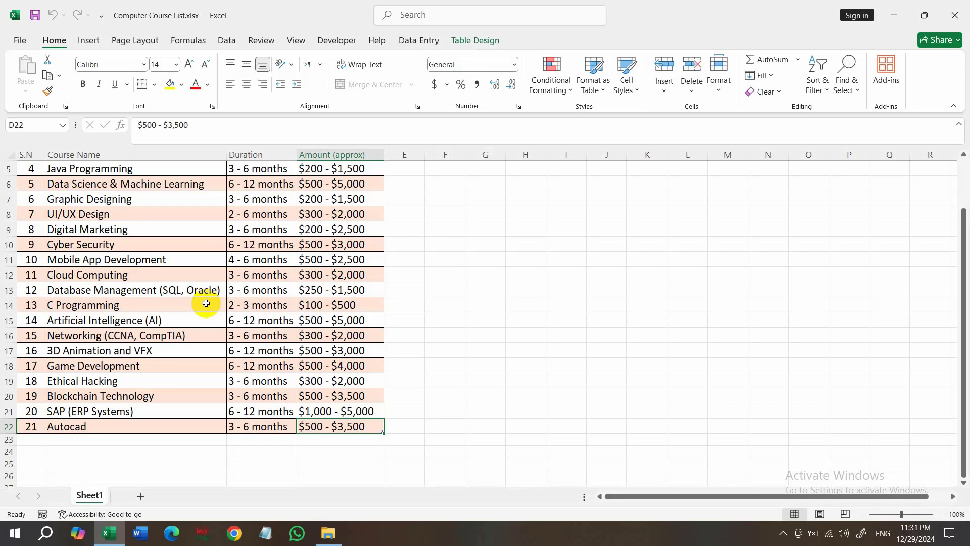
# - Close the Computer Course List.xlsx workbook and exit Excel completely
pyautogui.hotkey('ctrl', 'w')
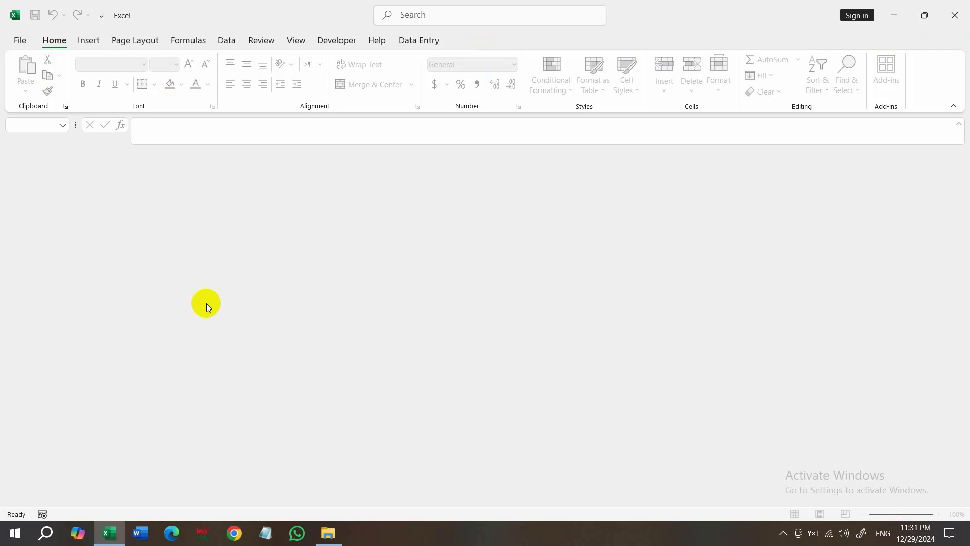
pyautogui.hotkey('alt', 'F4')
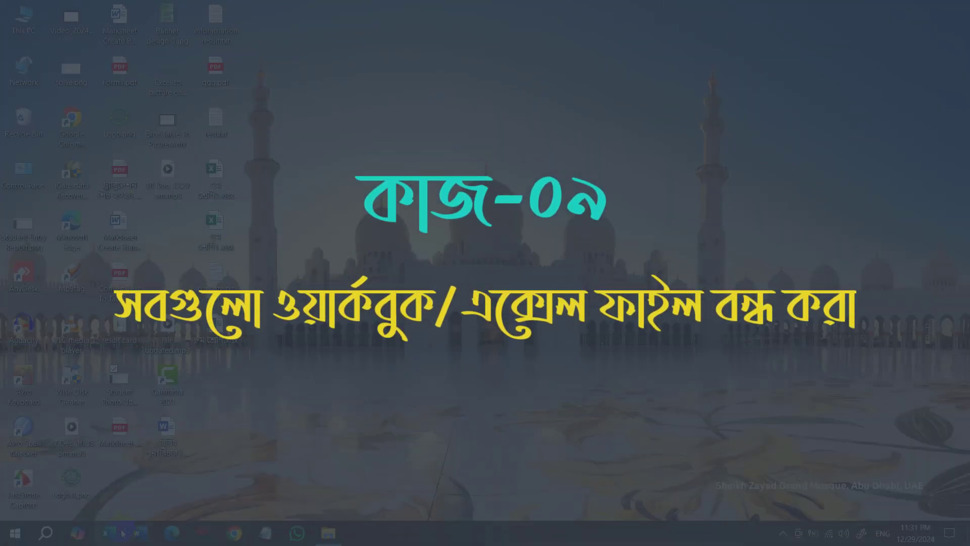
# - Restart Excel and open the recent workbooks Freelancing.xlsx, Excle File Menu Shortcut Command.xlsx and Computer Course List.xlsx
pyautogui.click(122, 533)
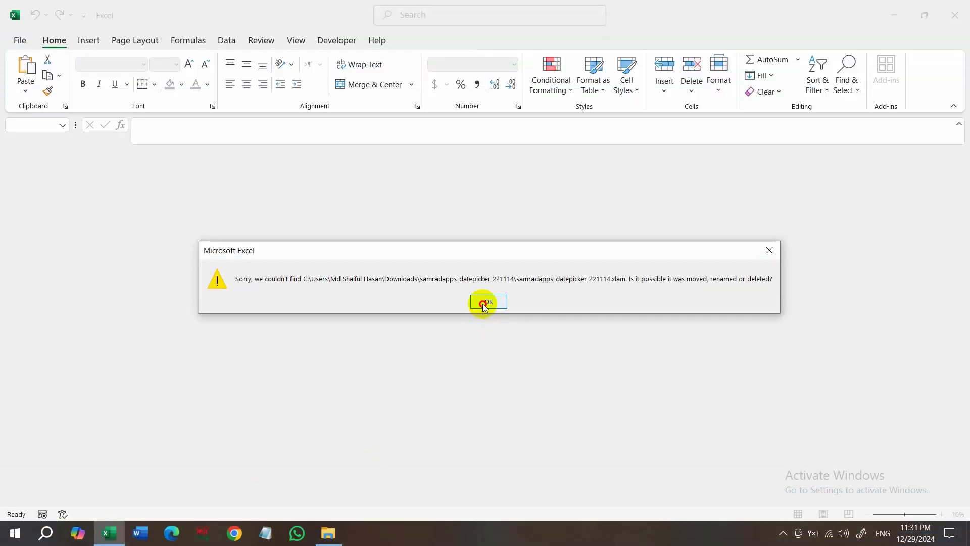
pyautogui.click(484, 302)
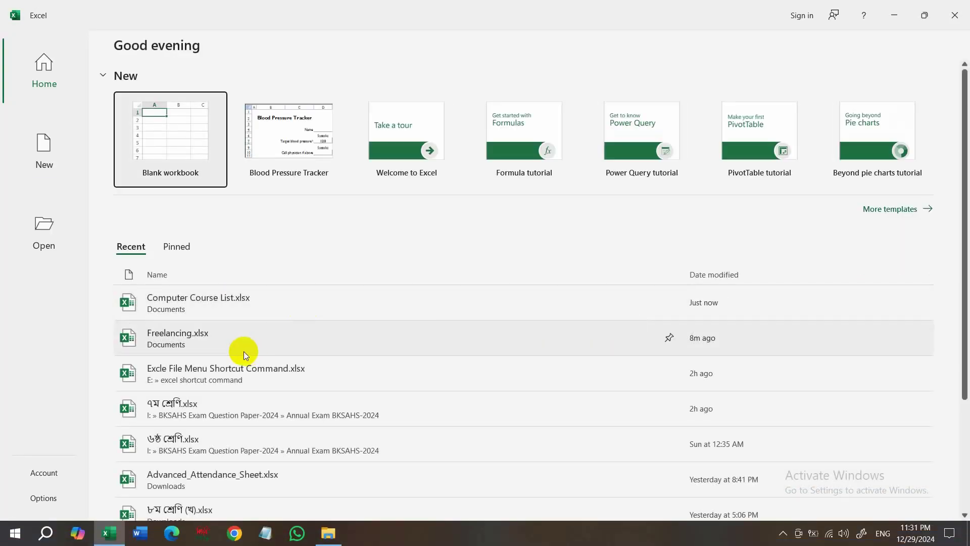
pyautogui.click(244, 351)
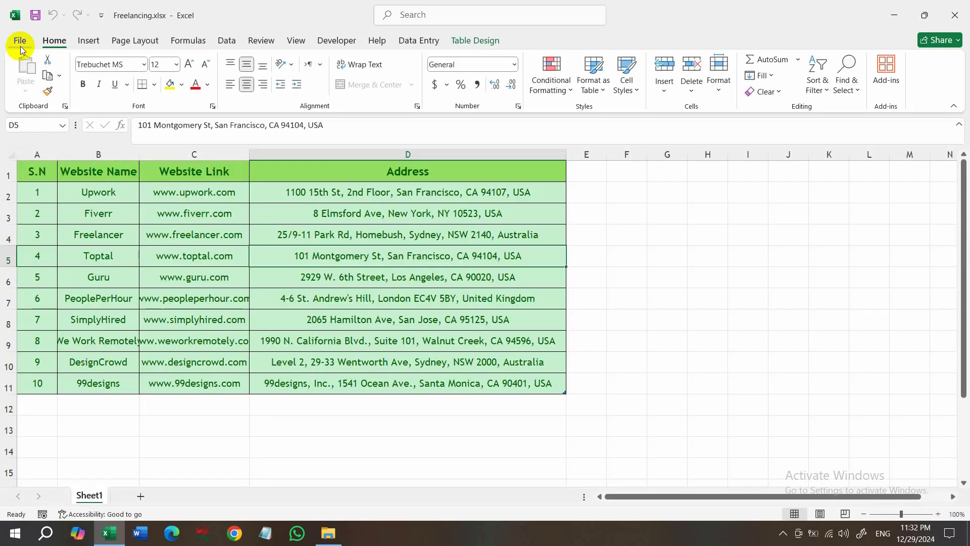
pyautogui.click(18, 41)
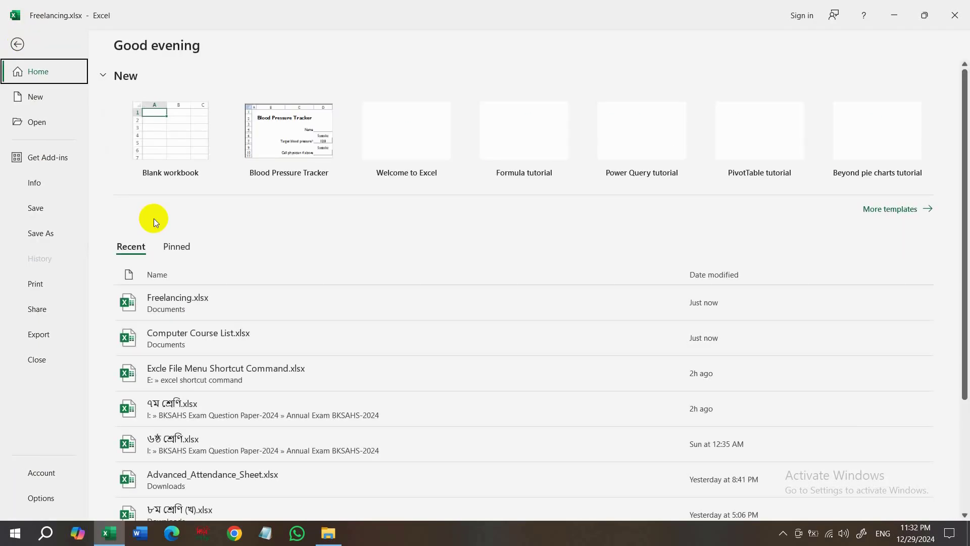
pyautogui.click(179, 374)
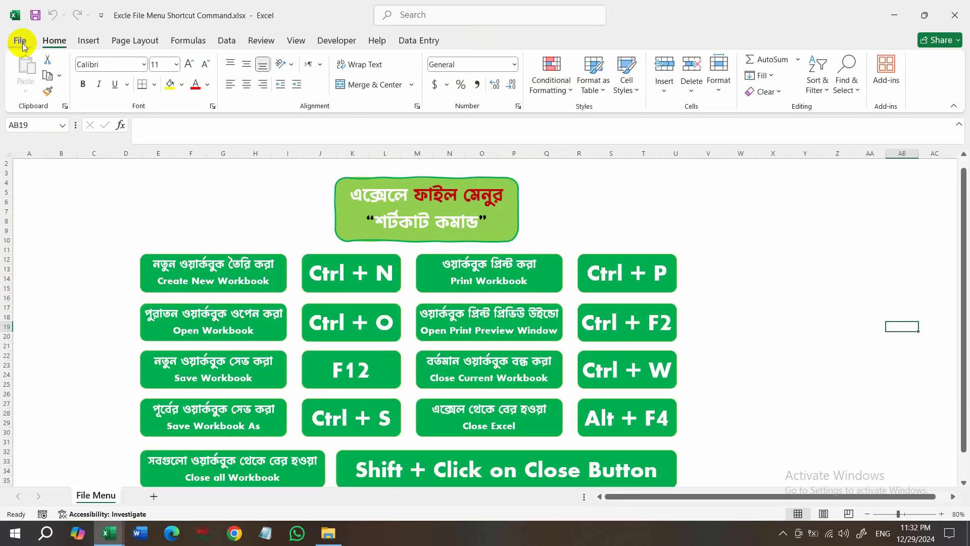
pyautogui.click(22, 44)
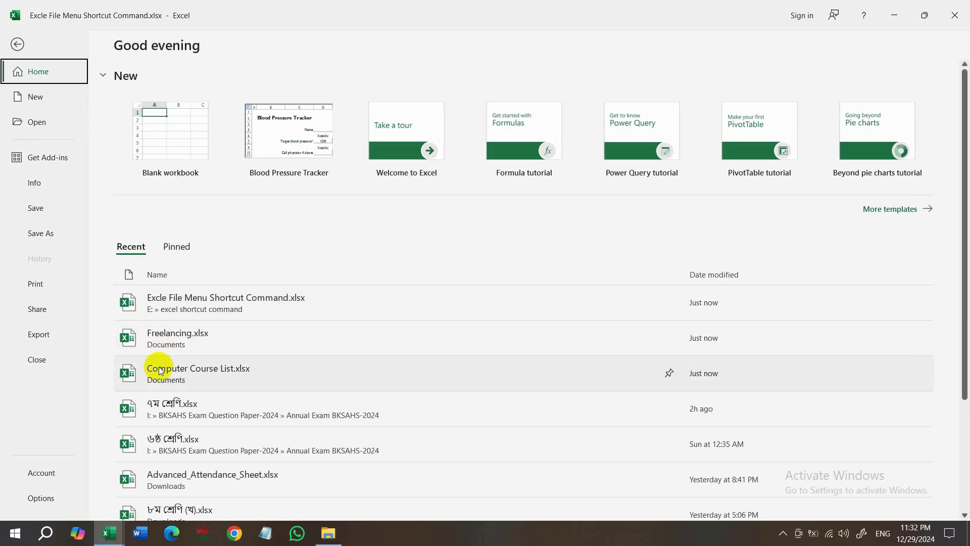
pyautogui.click(160, 371)
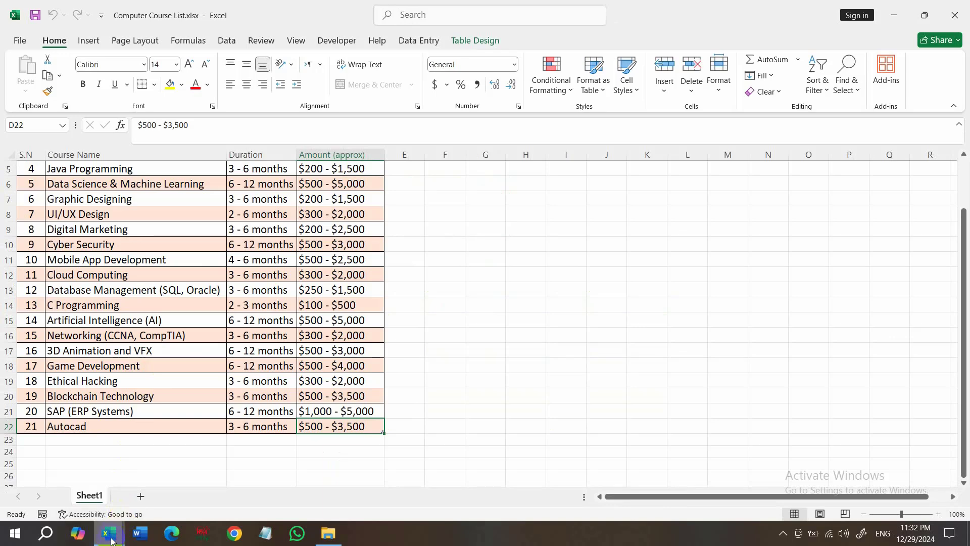
# - Restore the Computer Course List.xlsx window from full screen, narrow it and fit it at full height along the desktop's left side
pyautogui.moveTo(111, 538)
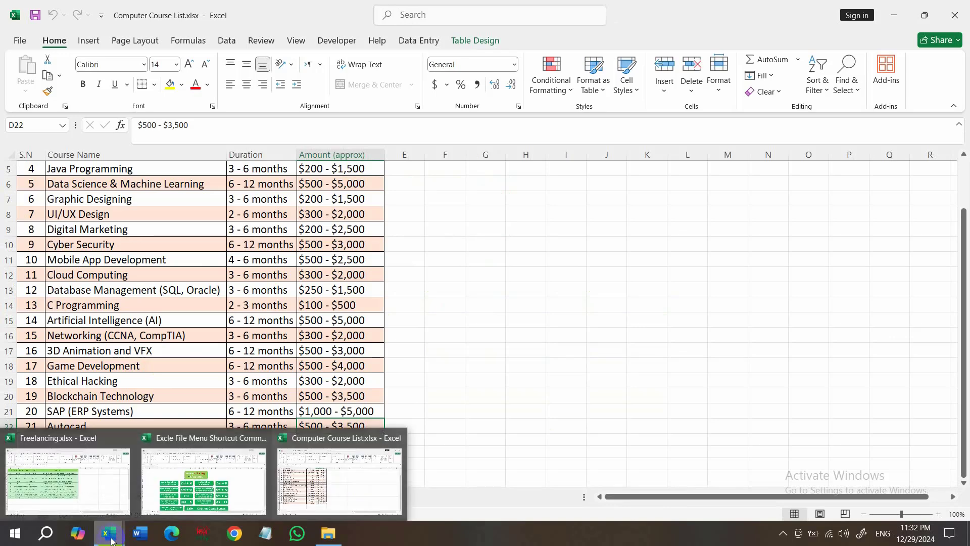
pyautogui.click(926, 20)
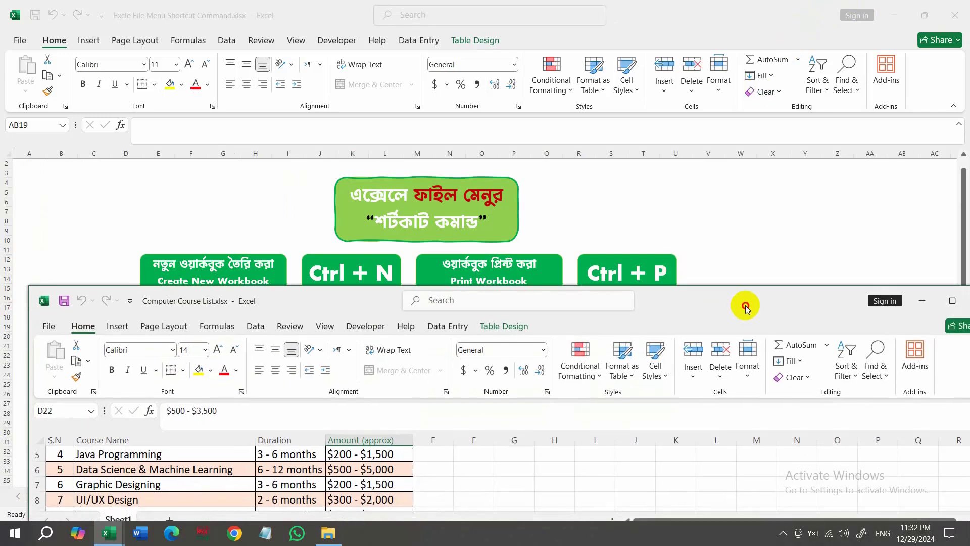
pyautogui.moveTo(745, 305); pyautogui.dragTo(476, 112)
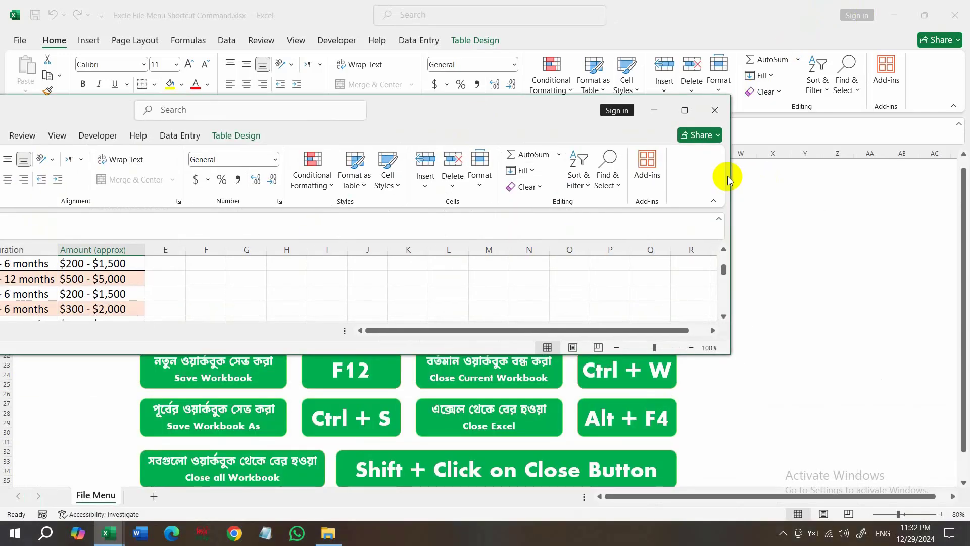
pyautogui.moveTo(732, 181); pyautogui.dragTo(447, 238)
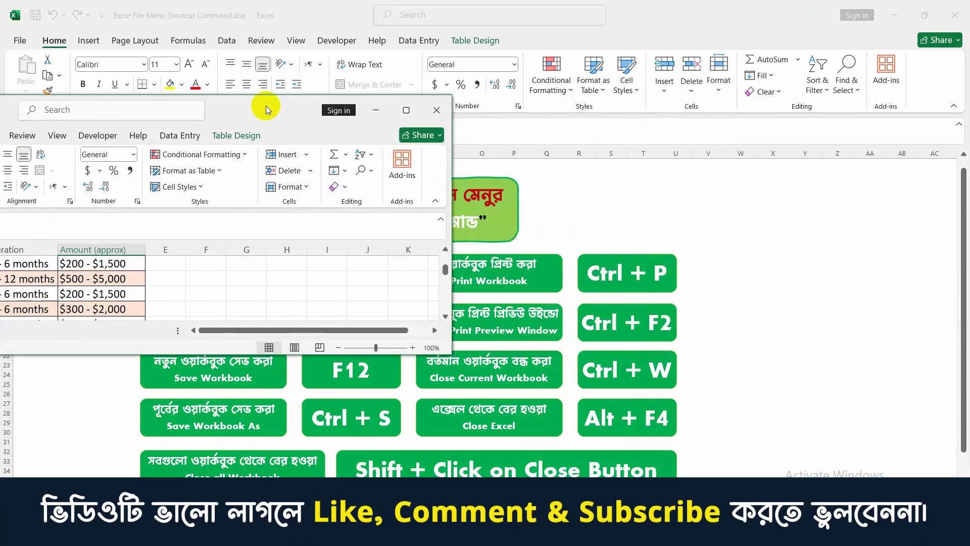
pyautogui.moveTo(256, 97); pyautogui.dragTo(279, 3)
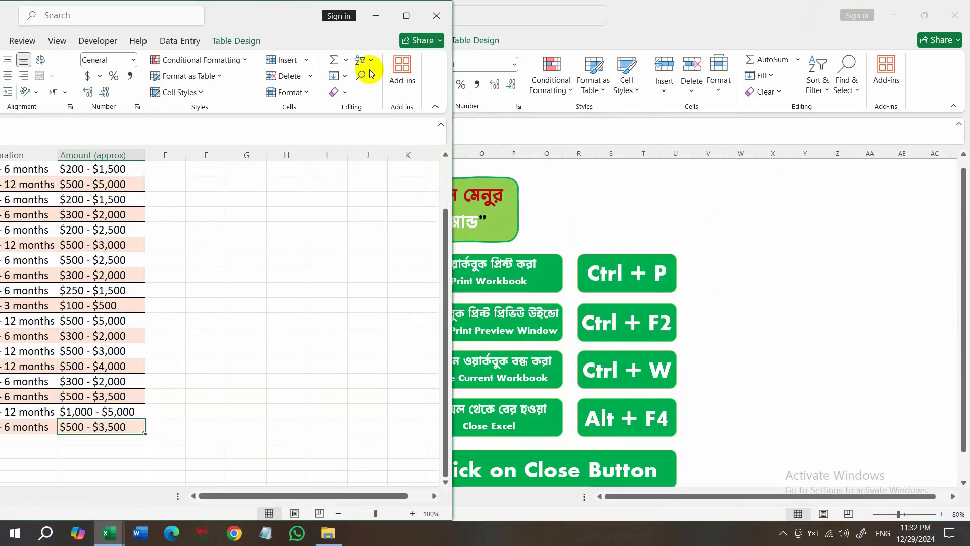
# - Shrink the Excle File Menu Shortcut Command.xlsx window to full height on the desktop's right half and restore Freelancing.xlsx to a smaller window
pyautogui.click(923, 16)
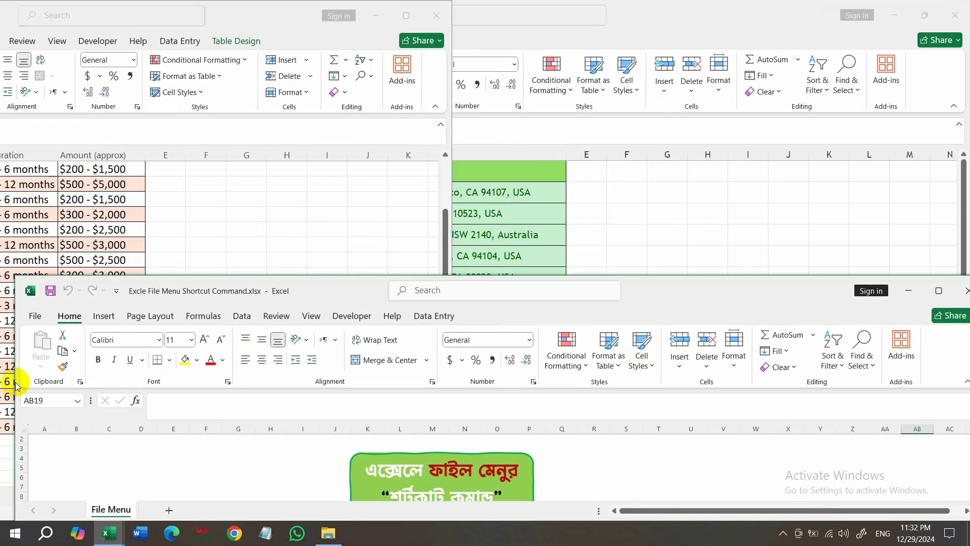
pyautogui.moveTo(16, 385); pyautogui.dragTo(387, 389)
pyautogui.moveTo(535, 433); pyautogui.dragTo(535, 433)
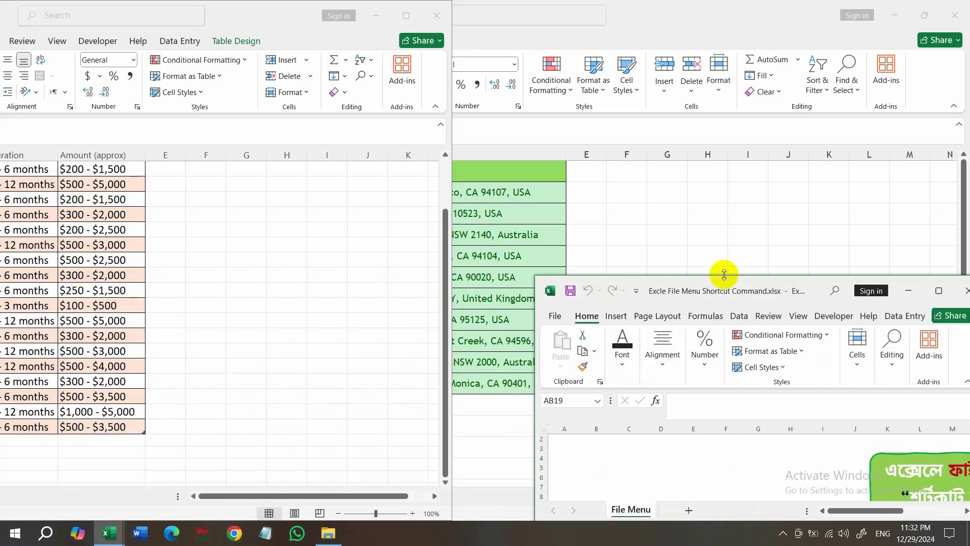
pyautogui.moveTo(724, 290); pyautogui.dragTo(672, 66)
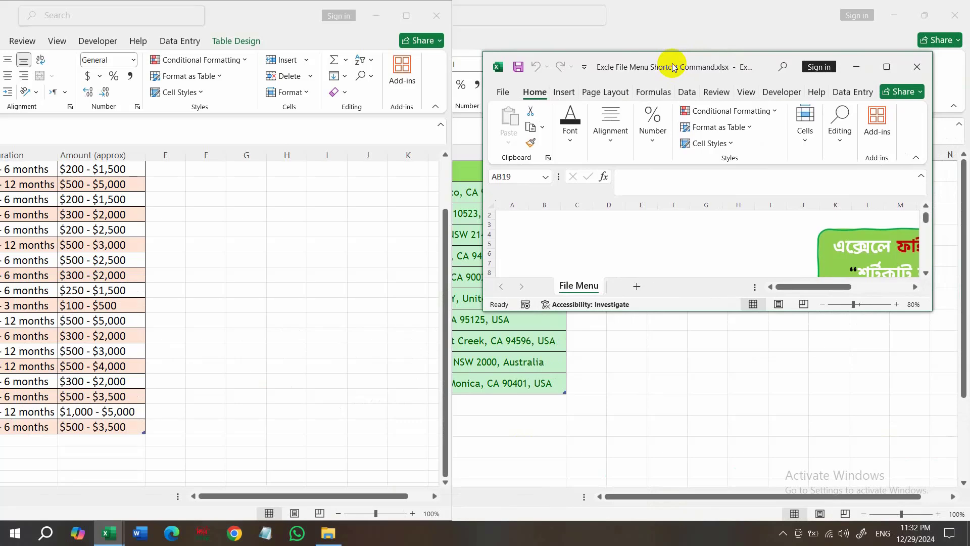
pyautogui.click(925, 15)
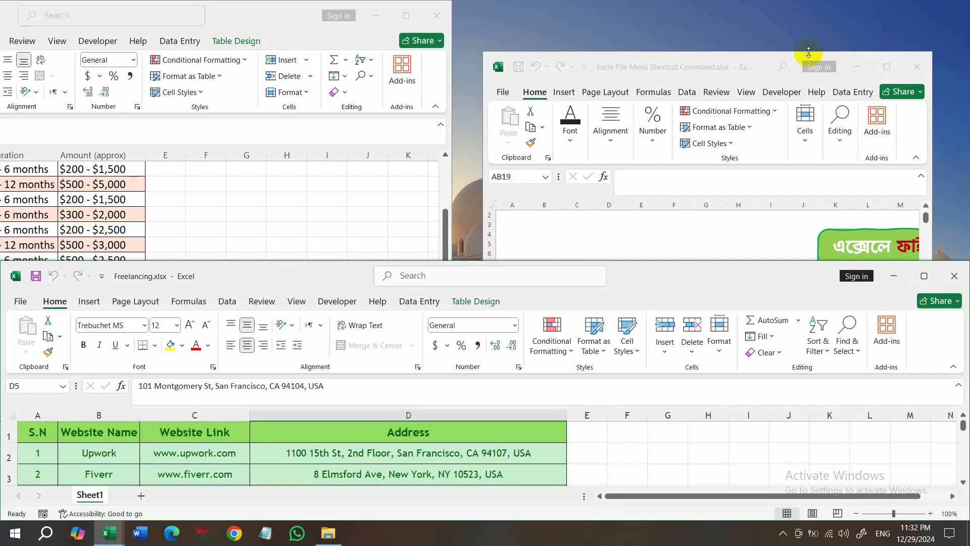
pyautogui.moveTo(803, 51); pyautogui.dragTo(804, 2)
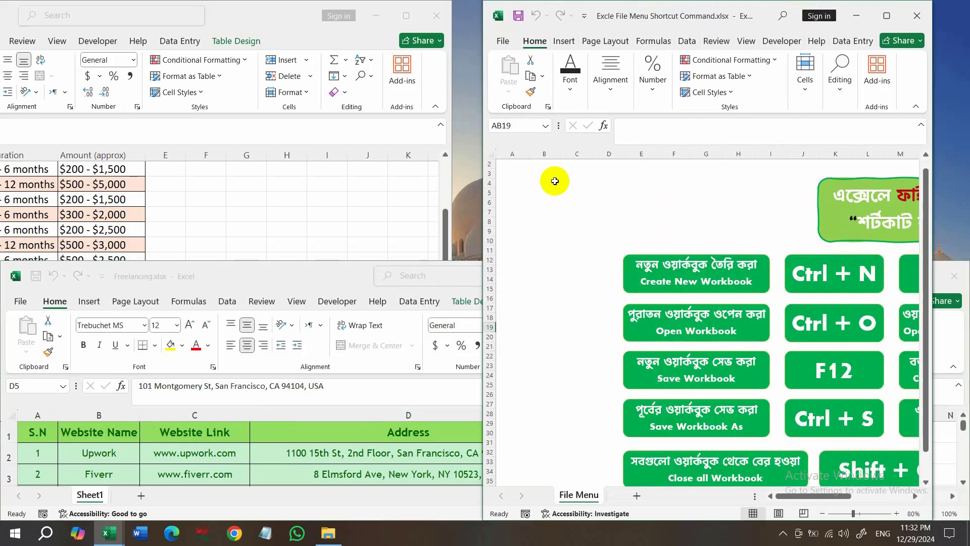
# - Bring Freelancing.xlsx to the front, shift its window slightly so its edge is in view, and close all open workbooks at once
pyautogui.click(341, 278)
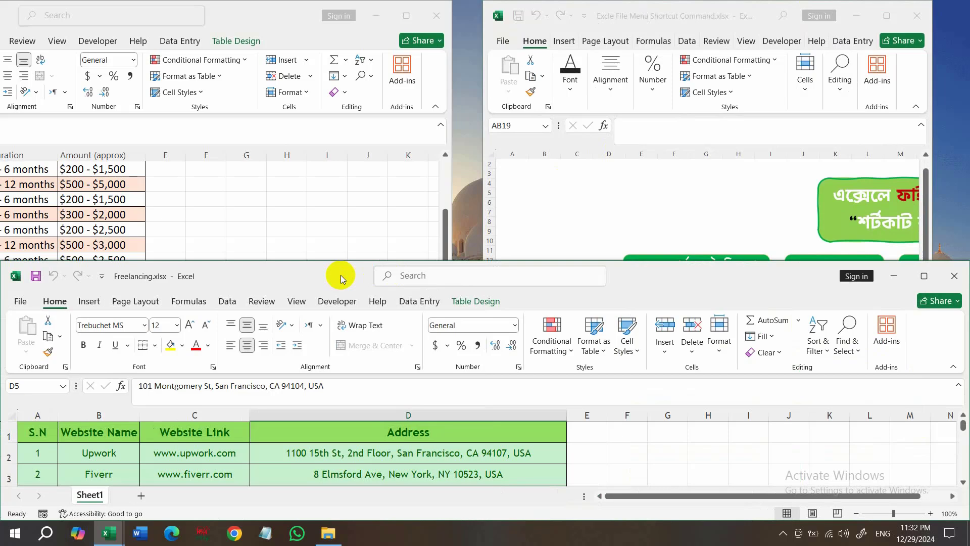
pyautogui.keyDown('shift'); pyautogui.click(954, 277); pyautogui.keyUp('shift')
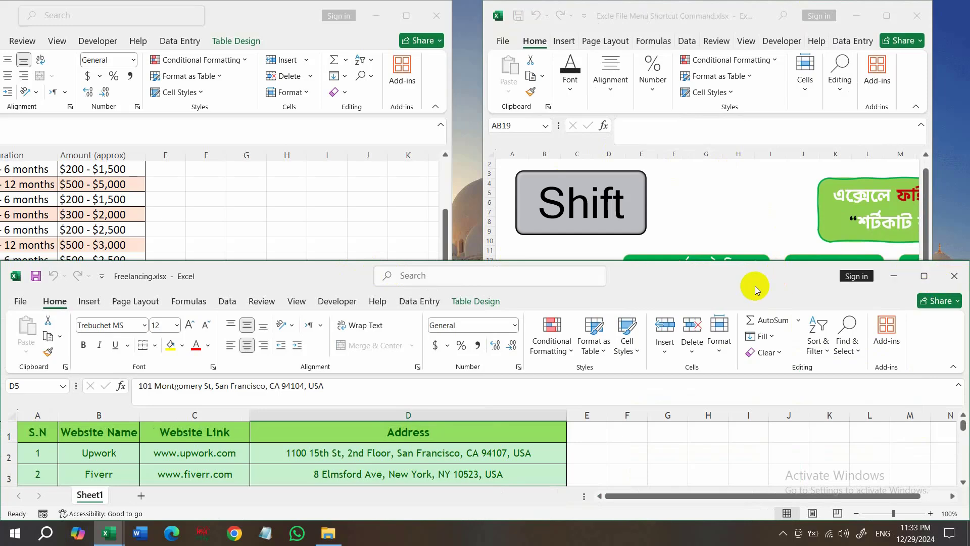
pyautogui.moveTo(740, 274); pyautogui.dragTo(696, 256)
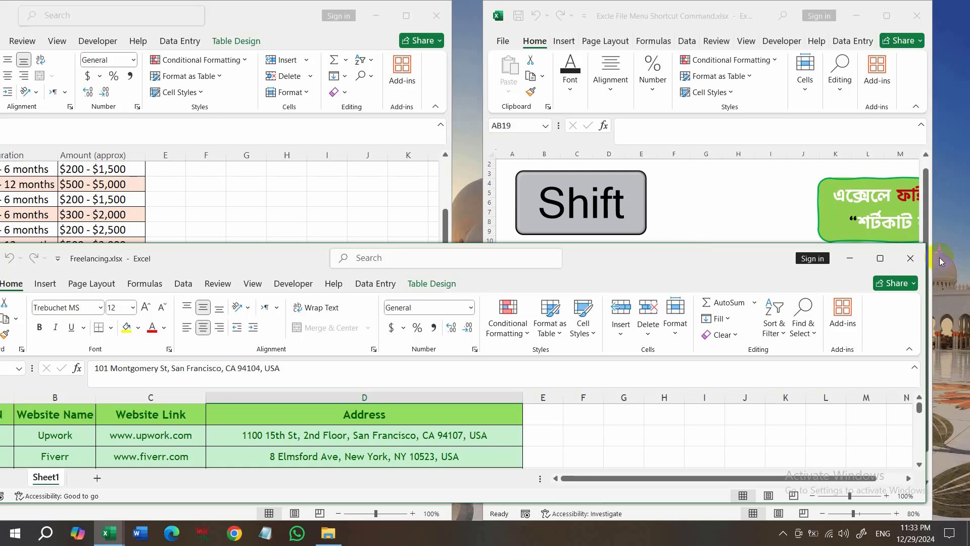
pyautogui.click(911, 259)
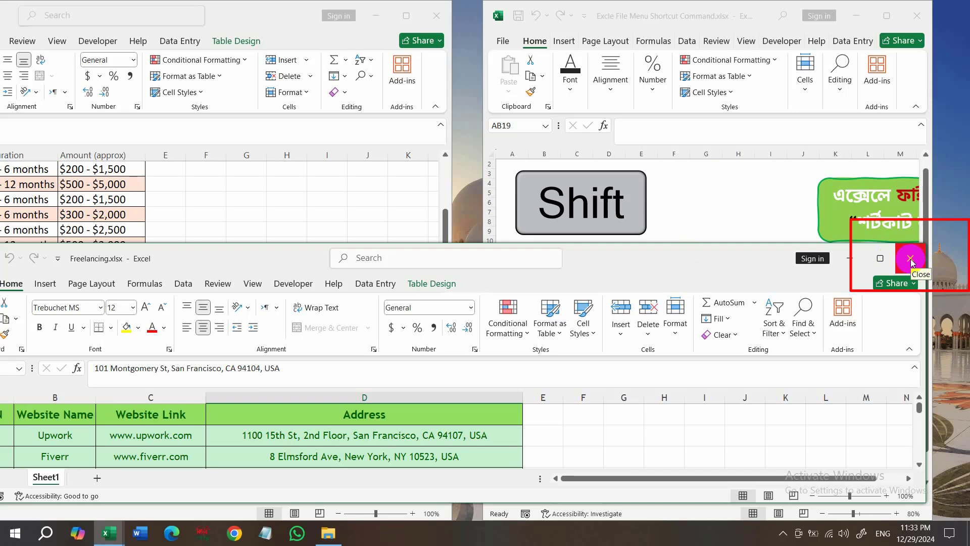
pyautogui.click(911, 259)
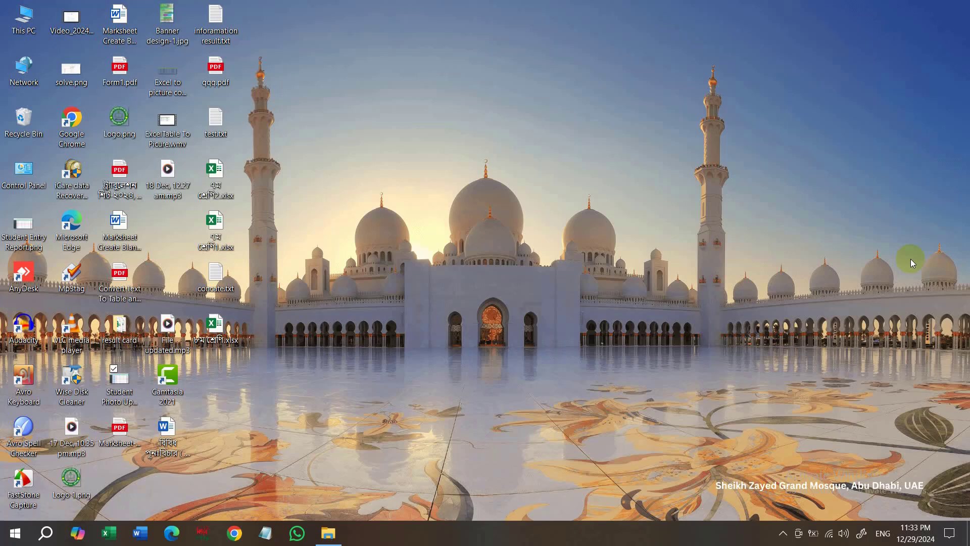
# - Restart Excel, dismiss the missing add-in message, maximize the window and reopen the recent workbook Excle File Menu Shortcut Command.xlsx
pyautogui.click(99, 539)
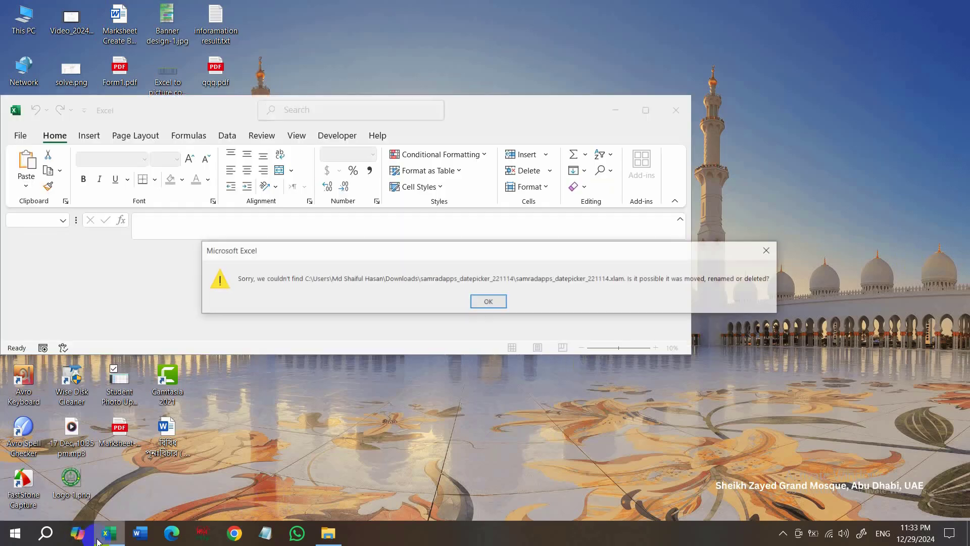
pyautogui.click(488, 301)
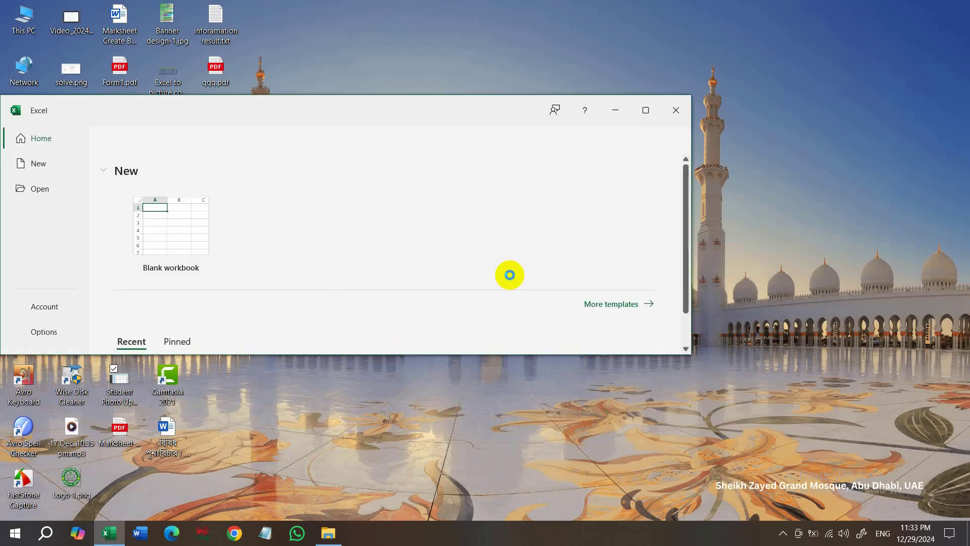
pyautogui.click(650, 110)
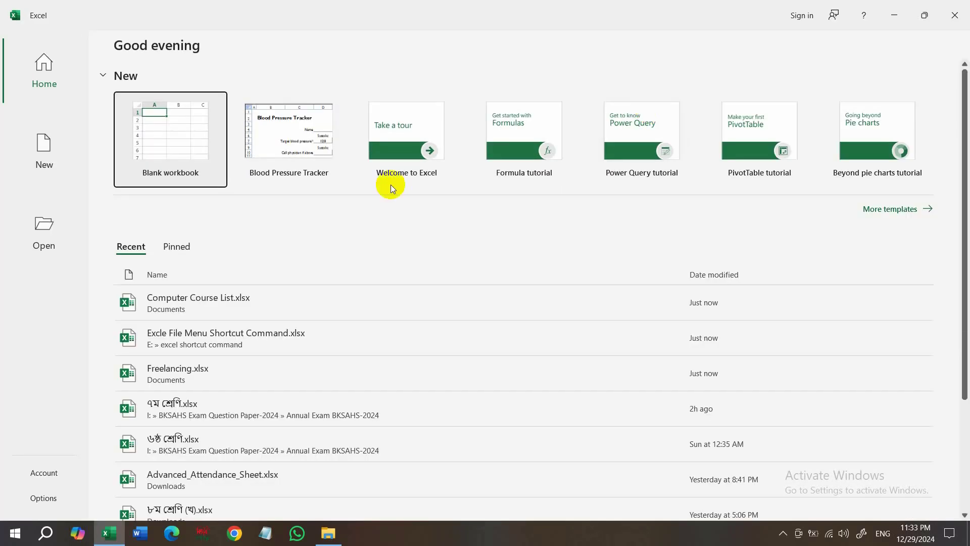
pyautogui.click(183, 350)
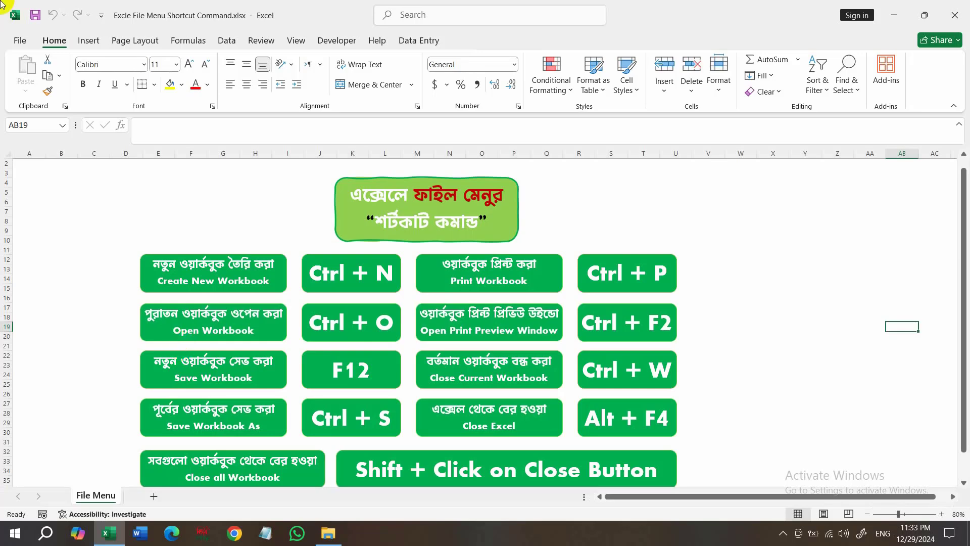
# - Review the File commands available for the shortcut workbook and return to its worksheet
pyautogui.click(19, 38)
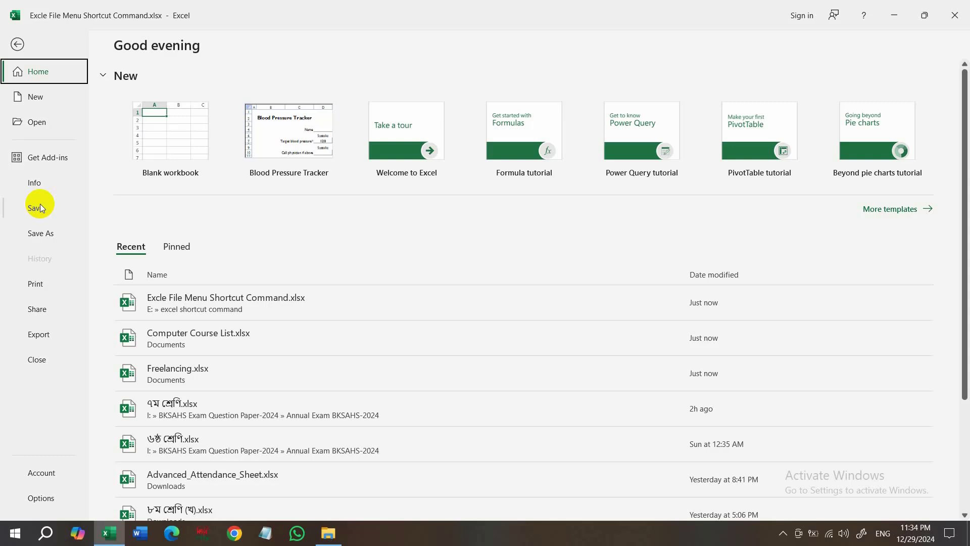
pyautogui.click(15, 45)
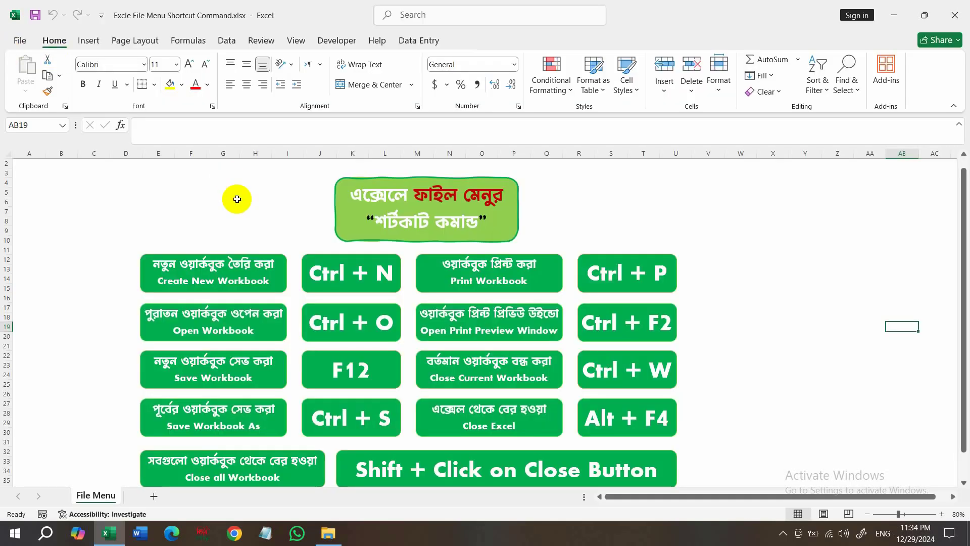